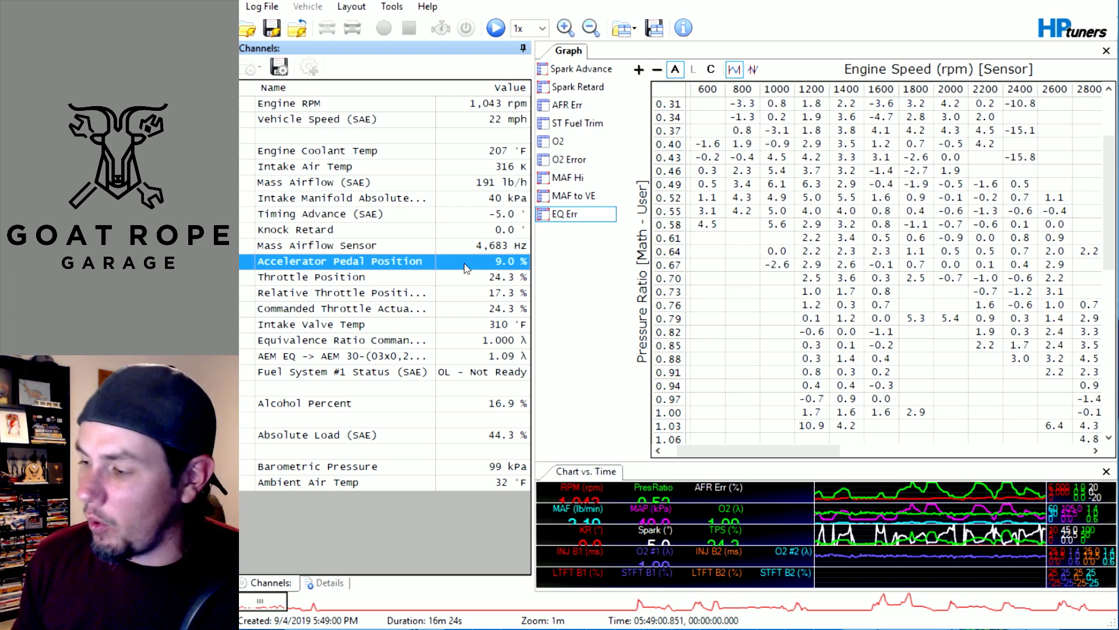
Open the graphs layout editor on the EQ Err graph and go to its filtering function.
right_click(569, 272)
click(606, 317)
click(274, 327)
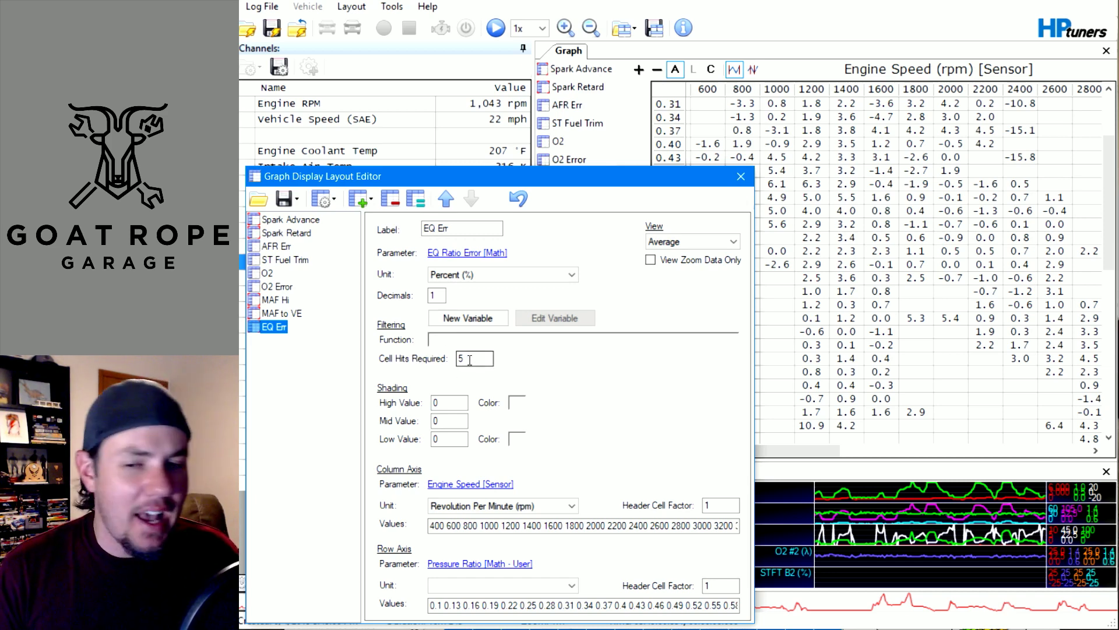
drag(469, 360, 459, 361)
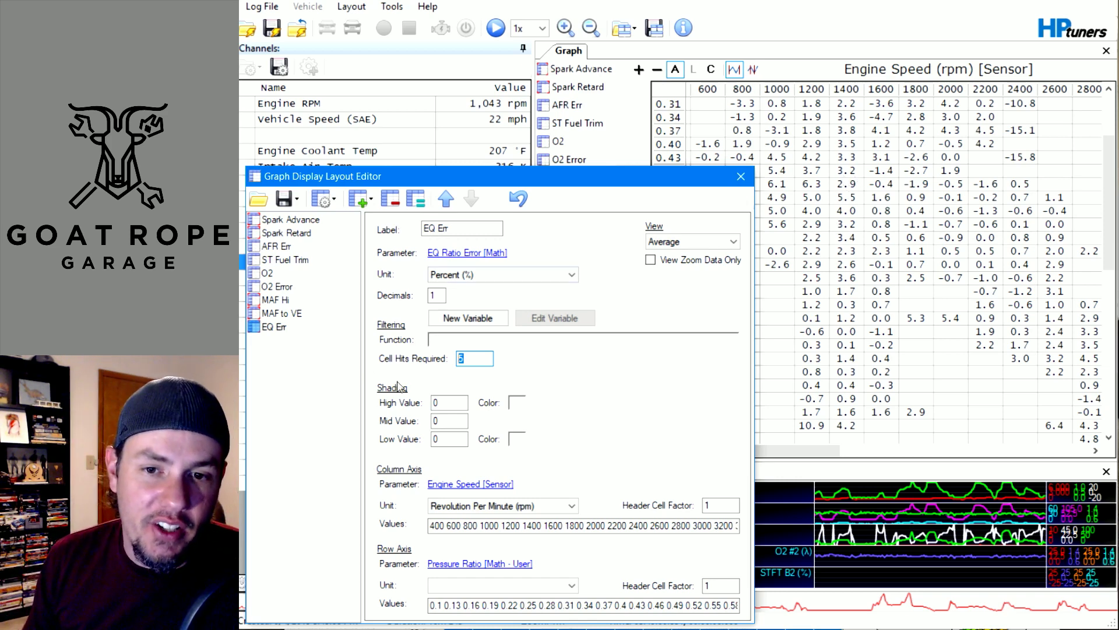
click(475, 343)
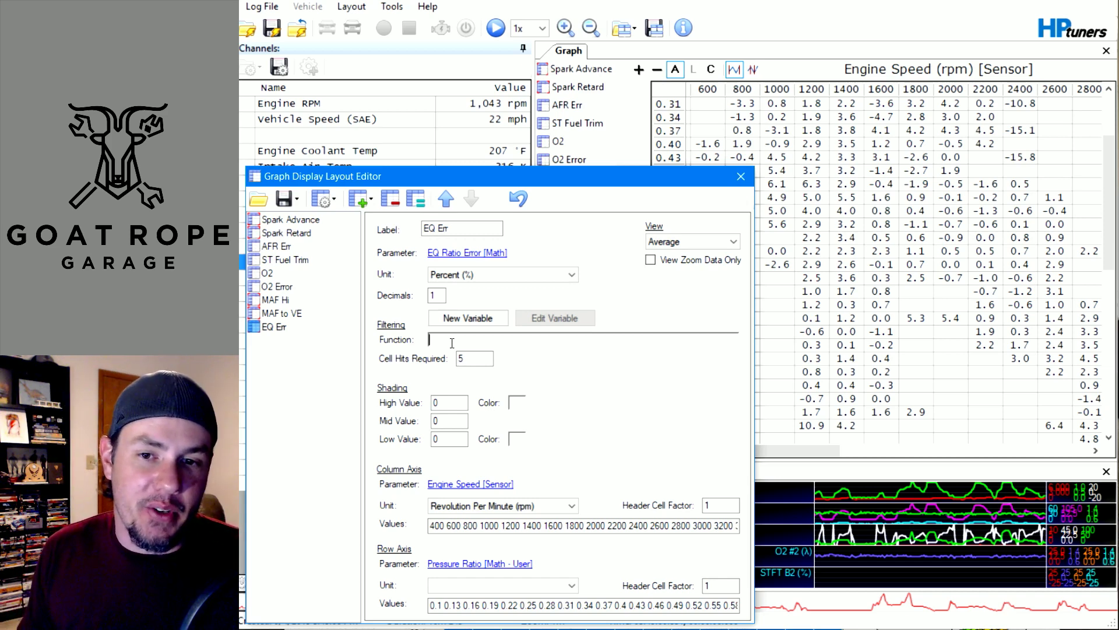
Create a new filter variable based on the generic Accelerator Pedal Position sensor.
click(470, 320)
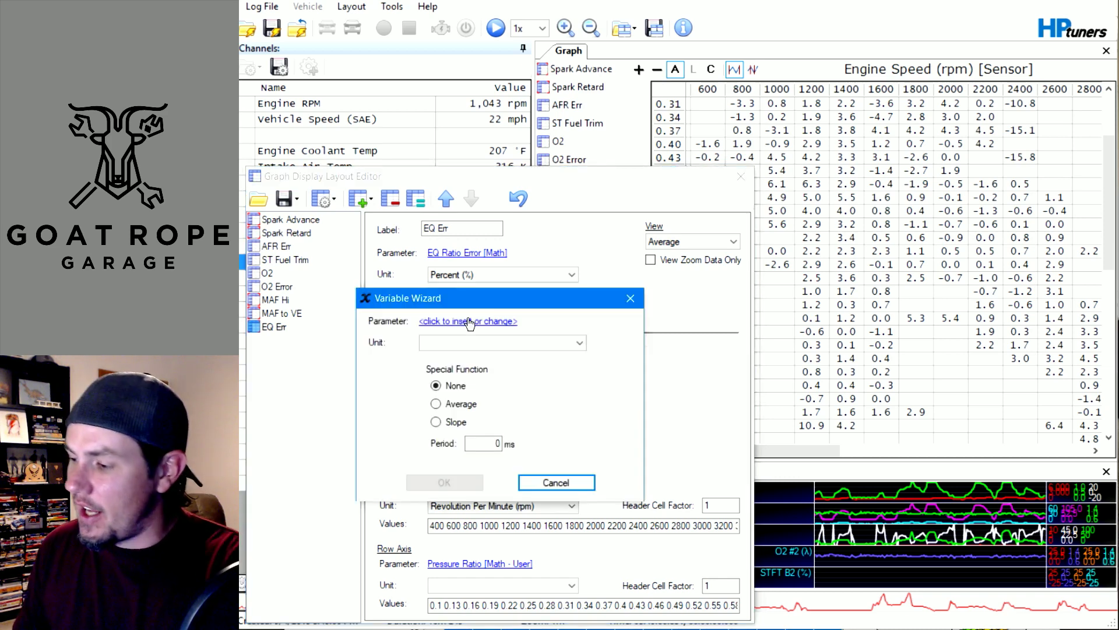
click(470, 321)
text(Ac)
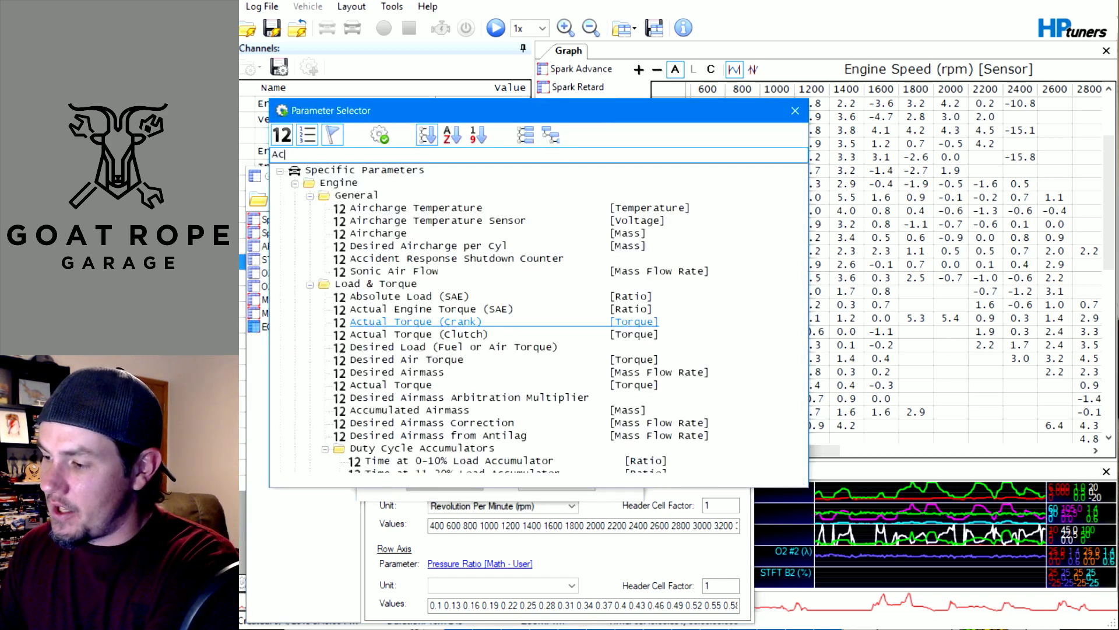
text(ce)
double_click(466, 299)
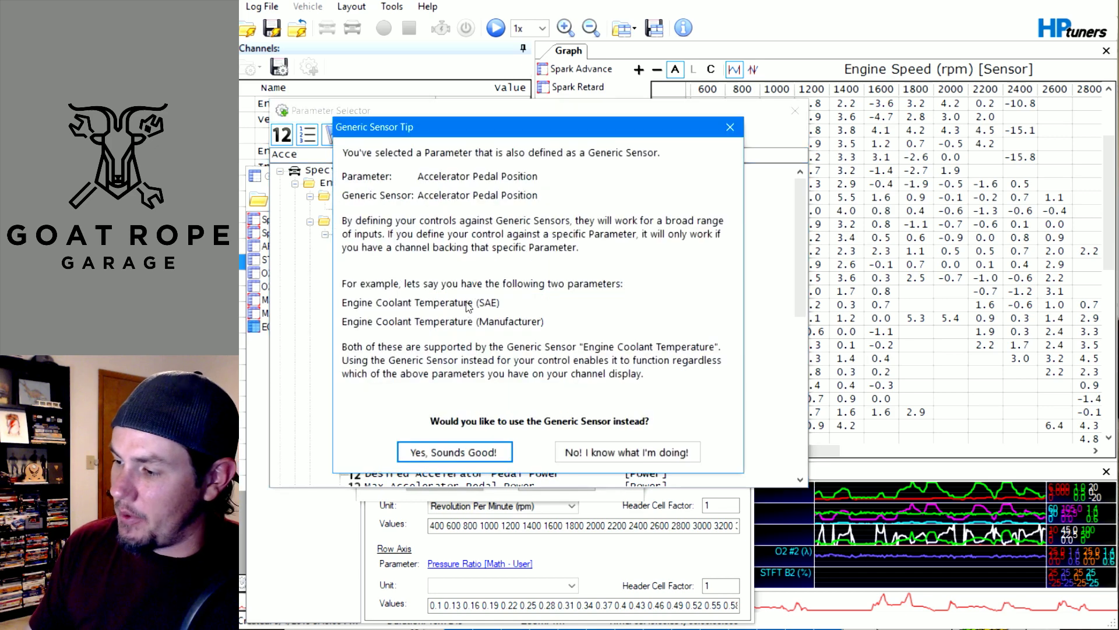
click(447, 457)
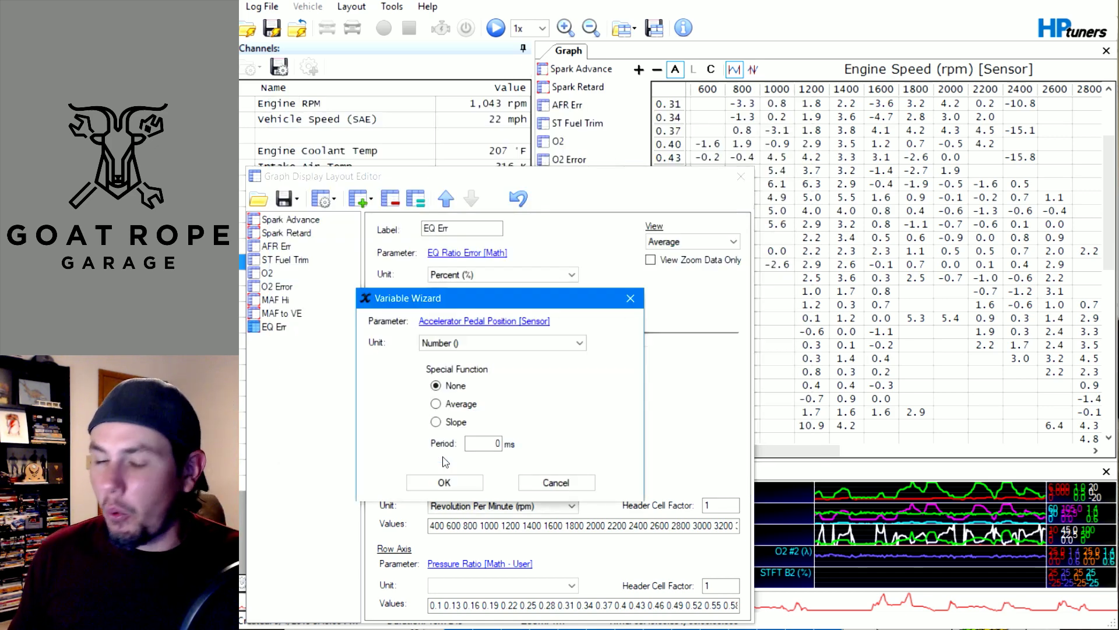
Set the pedal position variable's unit to Percent (%) and insert it into the filtering function.
click(460, 344)
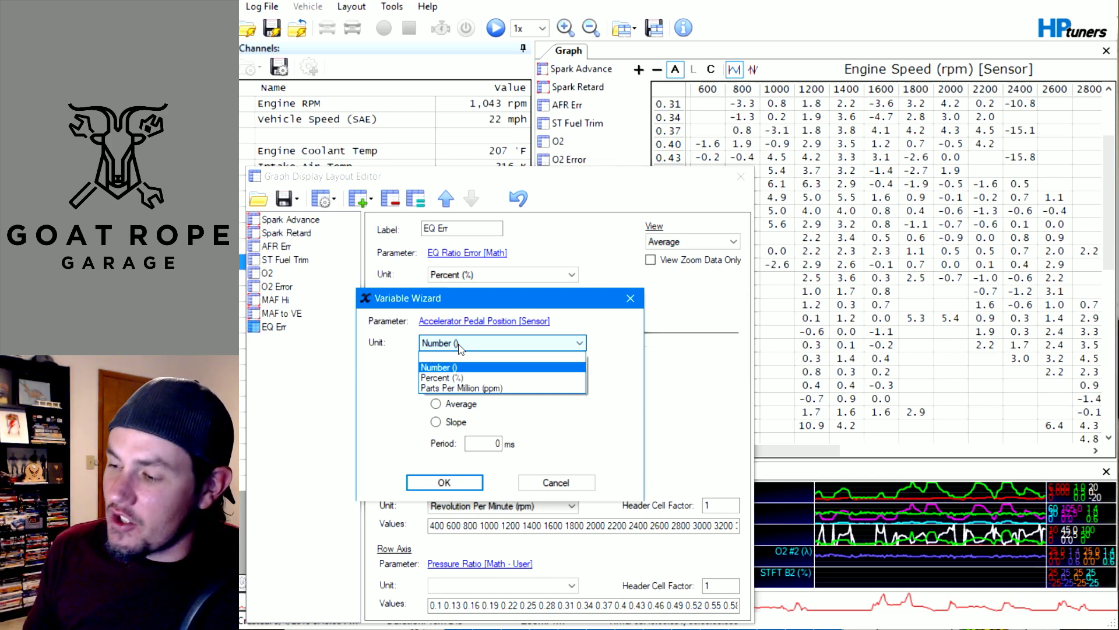
click(460, 349)
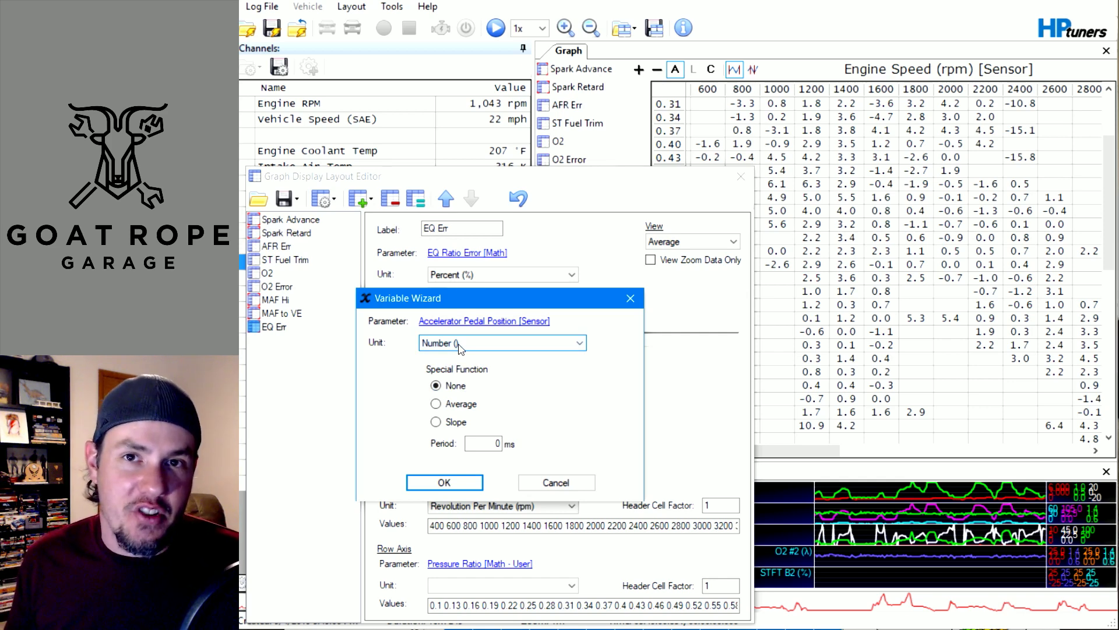
click(460, 348)
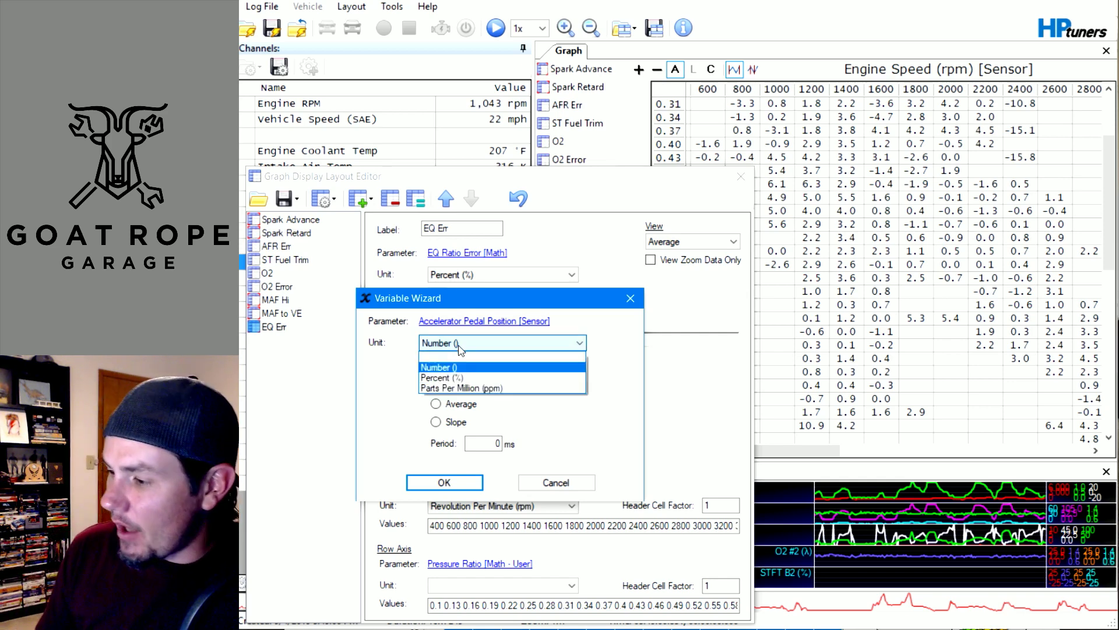
click(461, 377)
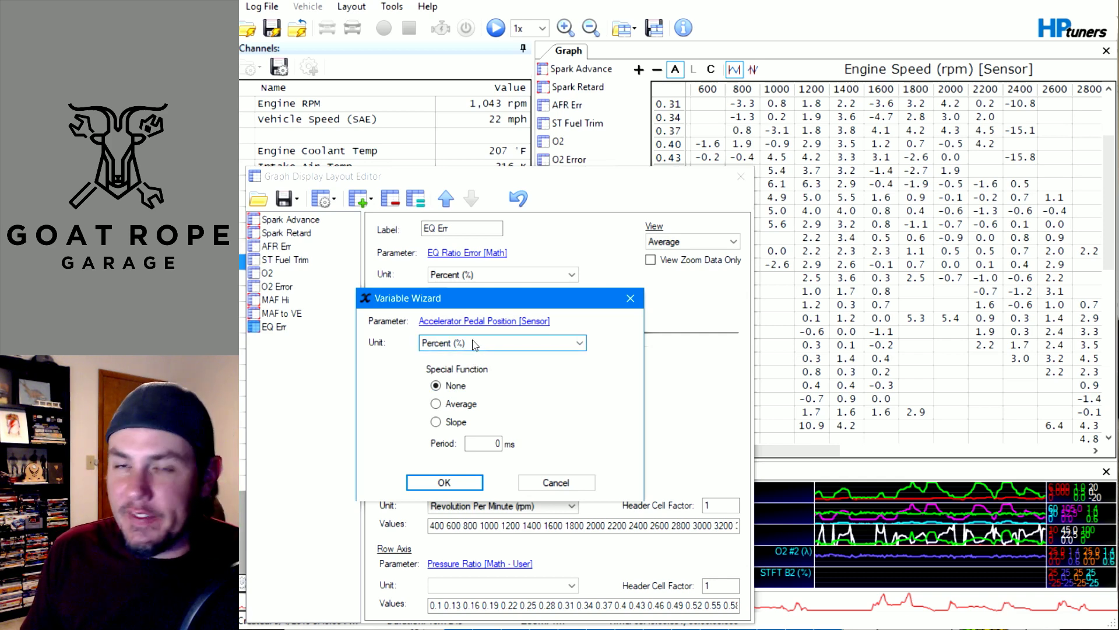
click(446, 482)
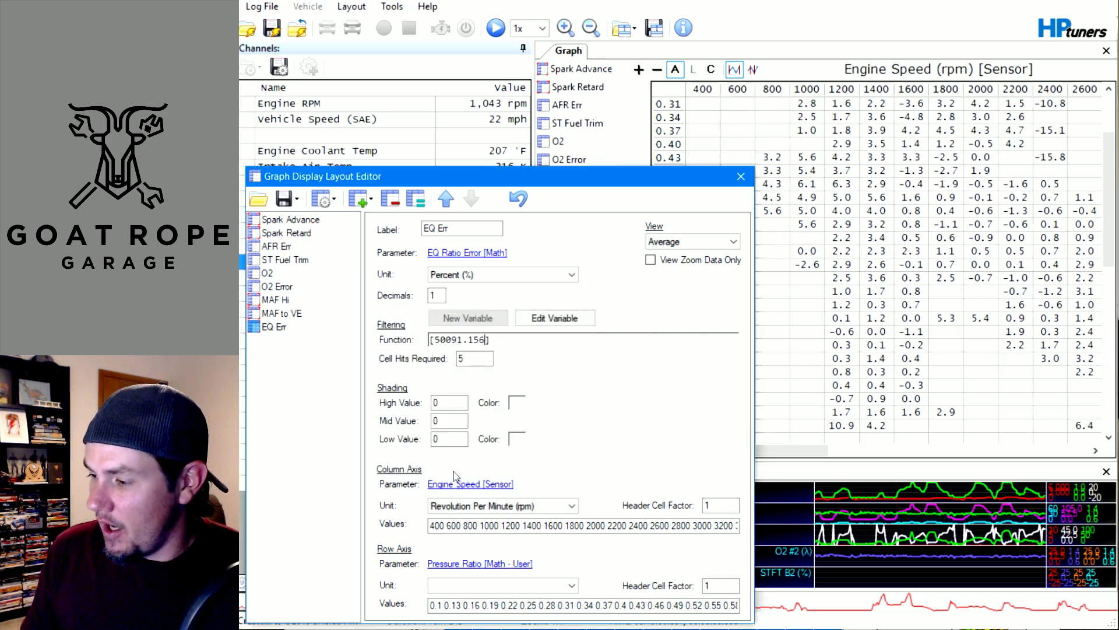
double_click(475, 343)
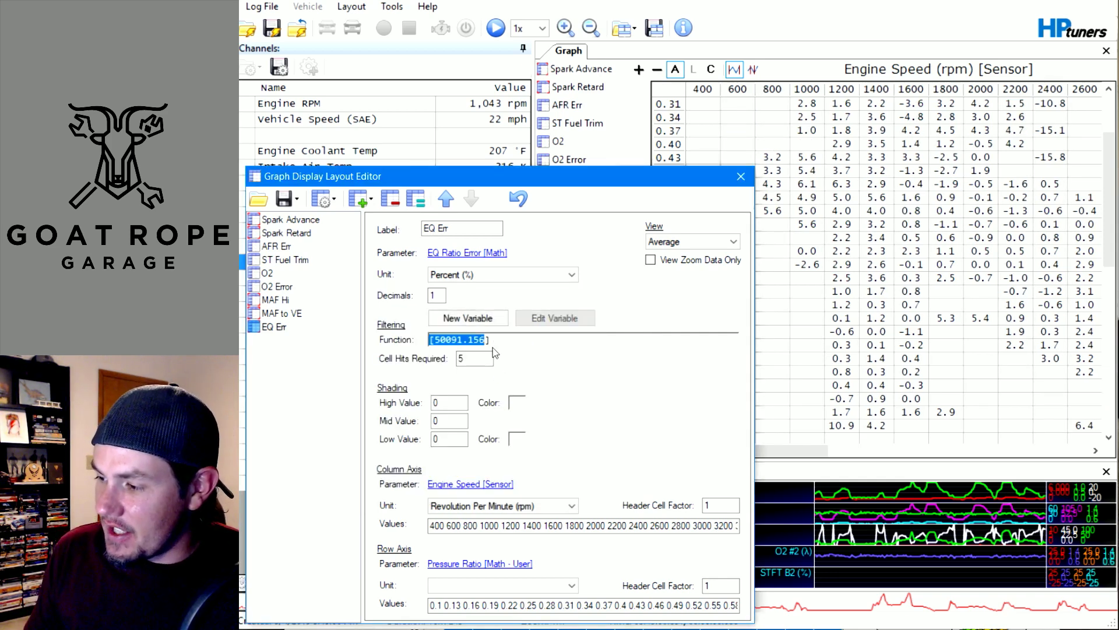
click(494, 340)
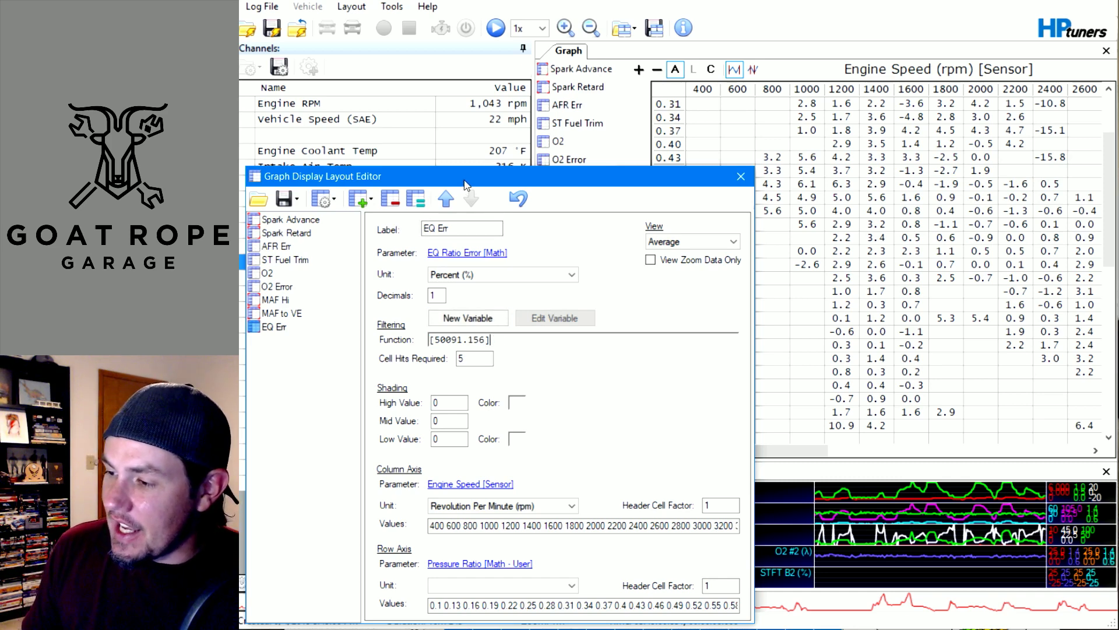
drag(464, 182, 631, 136)
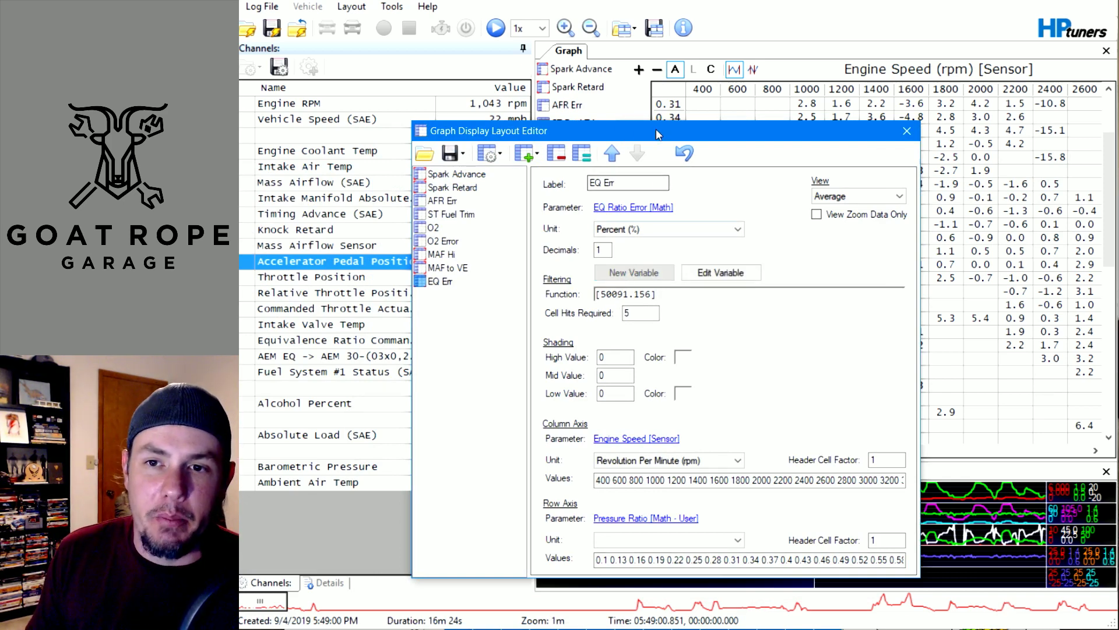
drag(656, 130, 525, 150)
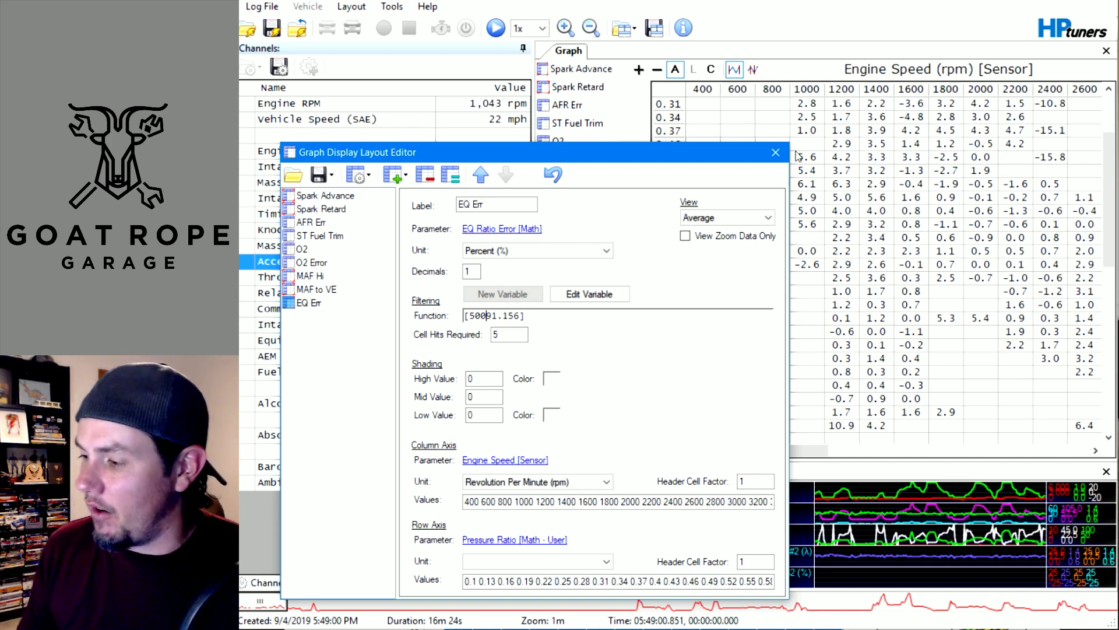
drag(531, 158, 529, 122)
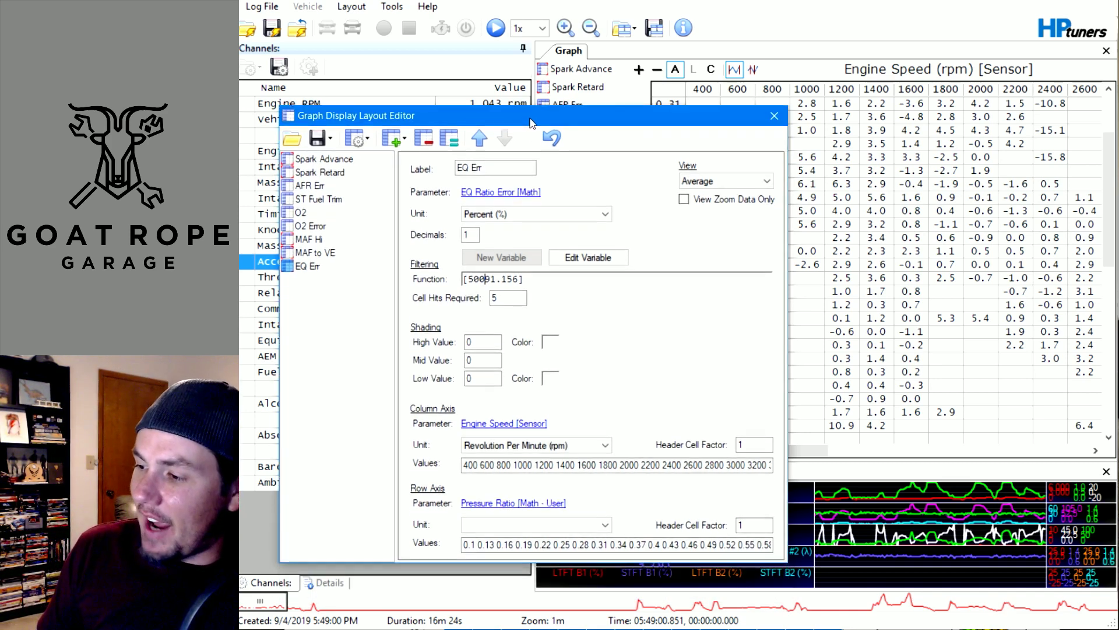
Complete the EQ Err filtering function as [50091.156] = 0, close the layout editor and view the filtered graph.
click(494, 274)
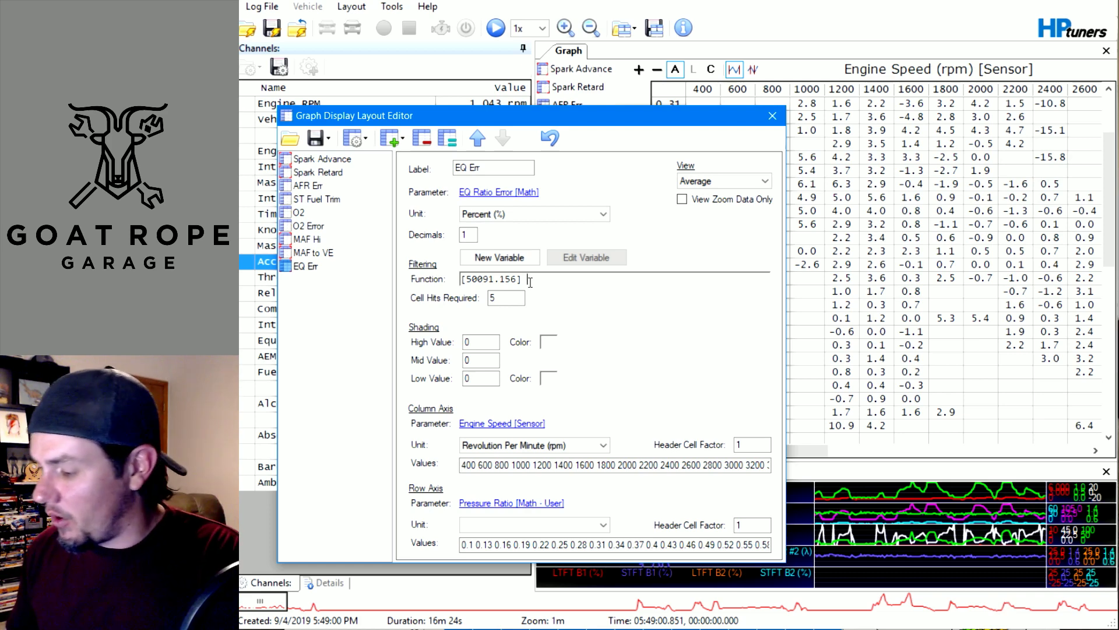
text(=)
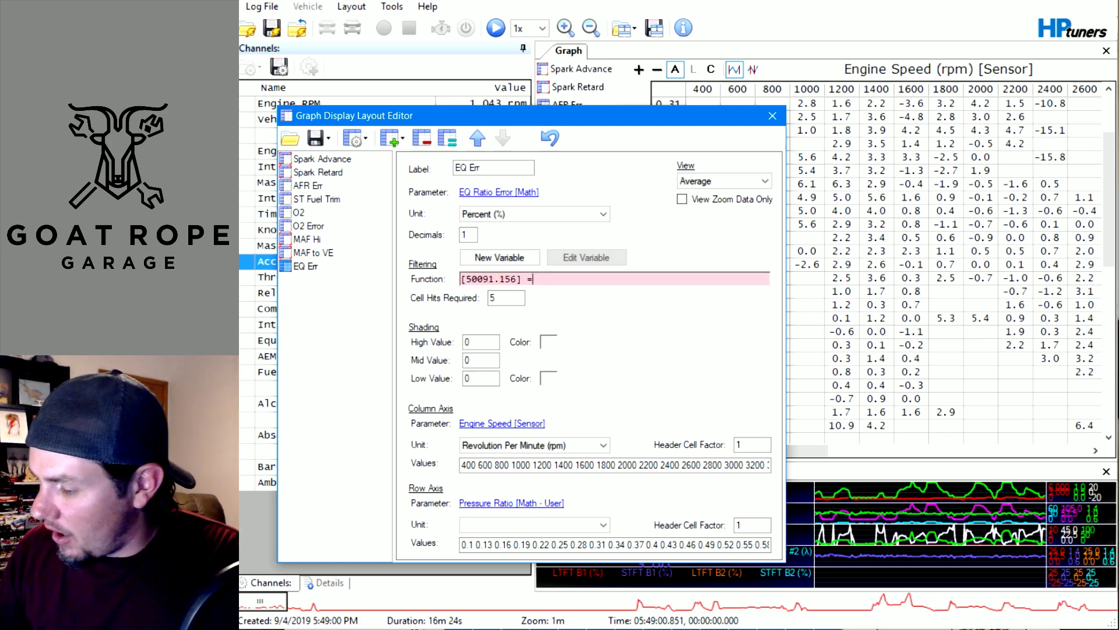
text( 1)
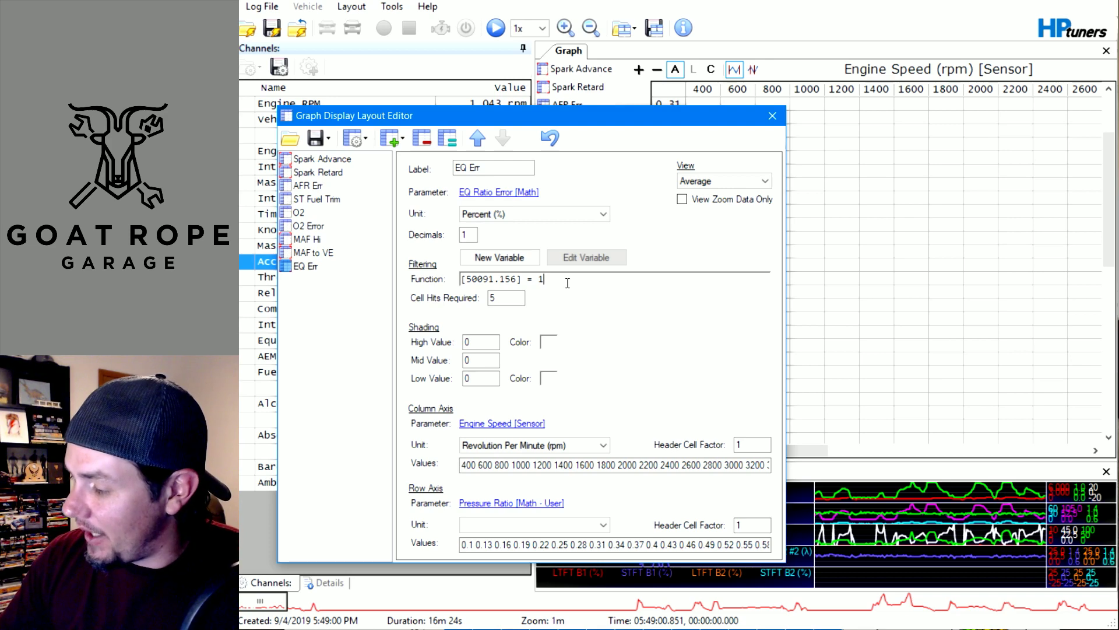
key(BackSpace)
text(0)
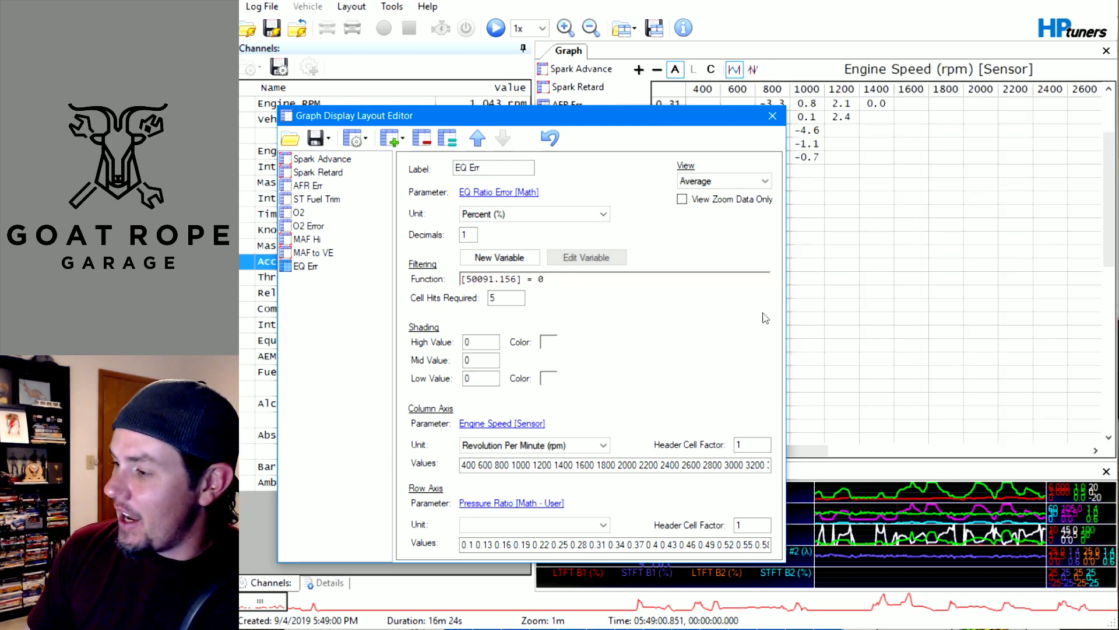
click(773, 117)
drag(1110, 239, 1111, 212)
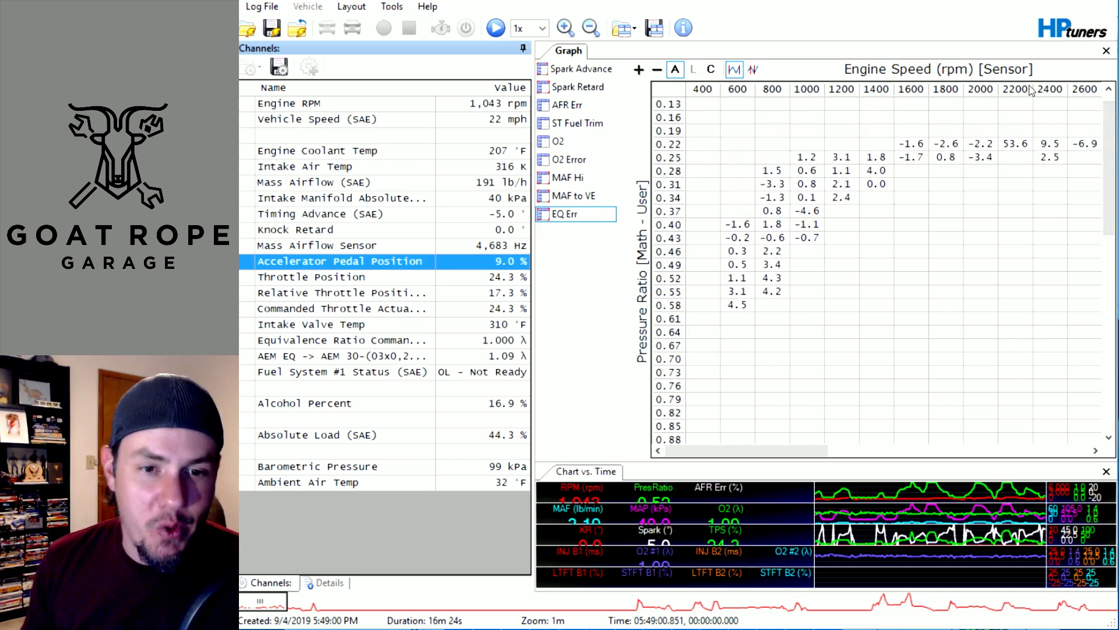
Reopen the EQ Err graph's layout, change its filtering function to [50091.156] != 0 and close the editor.
right_click(600, 216)
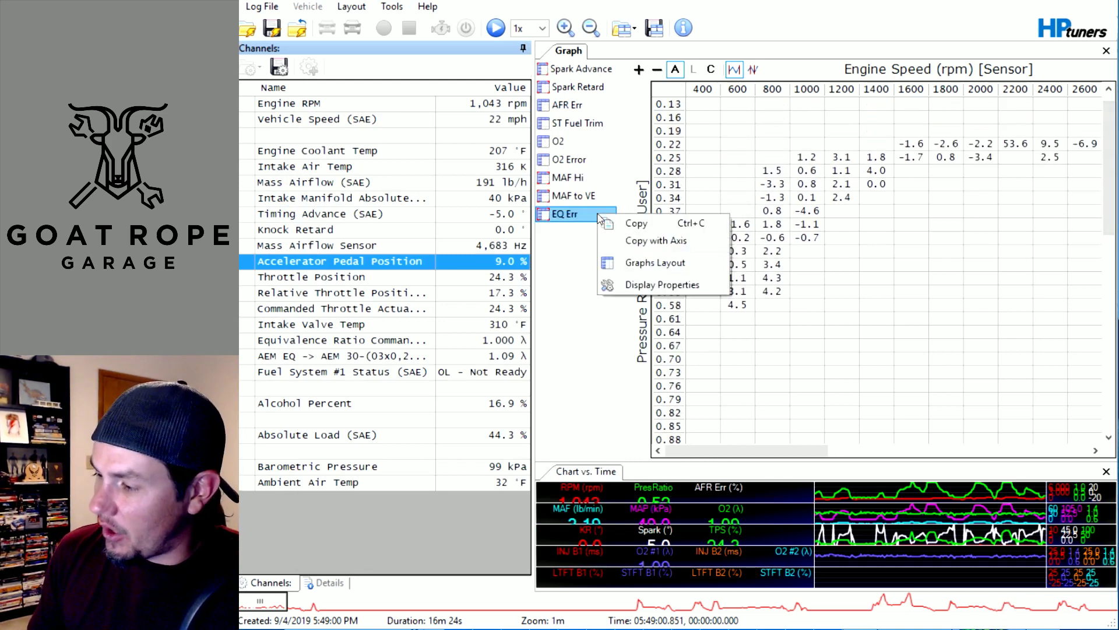
click(662, 267)
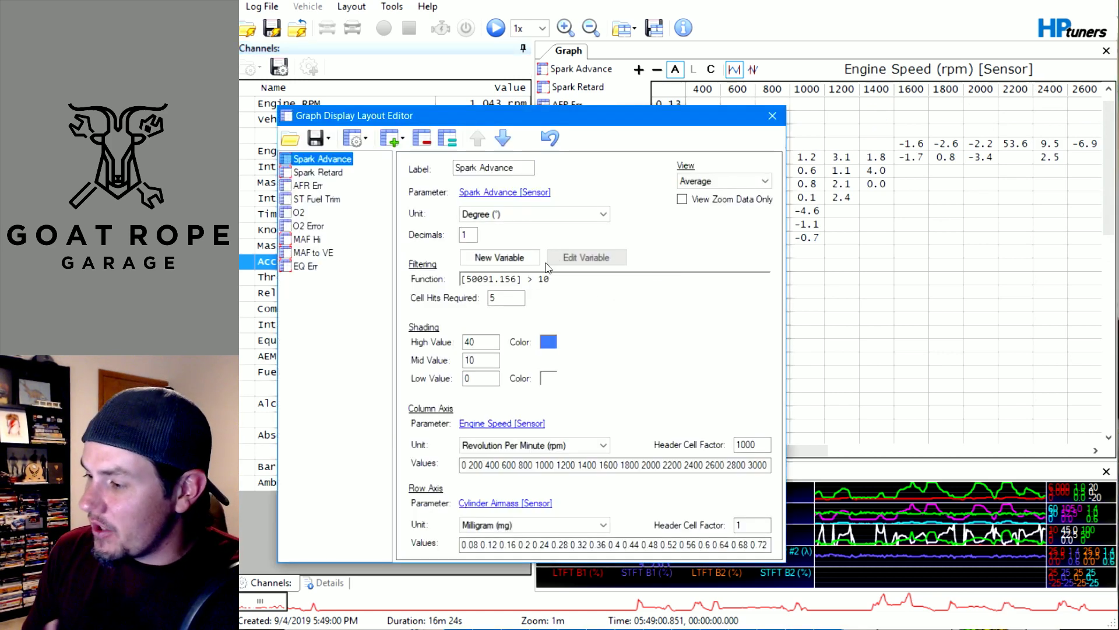
click(341, 270)
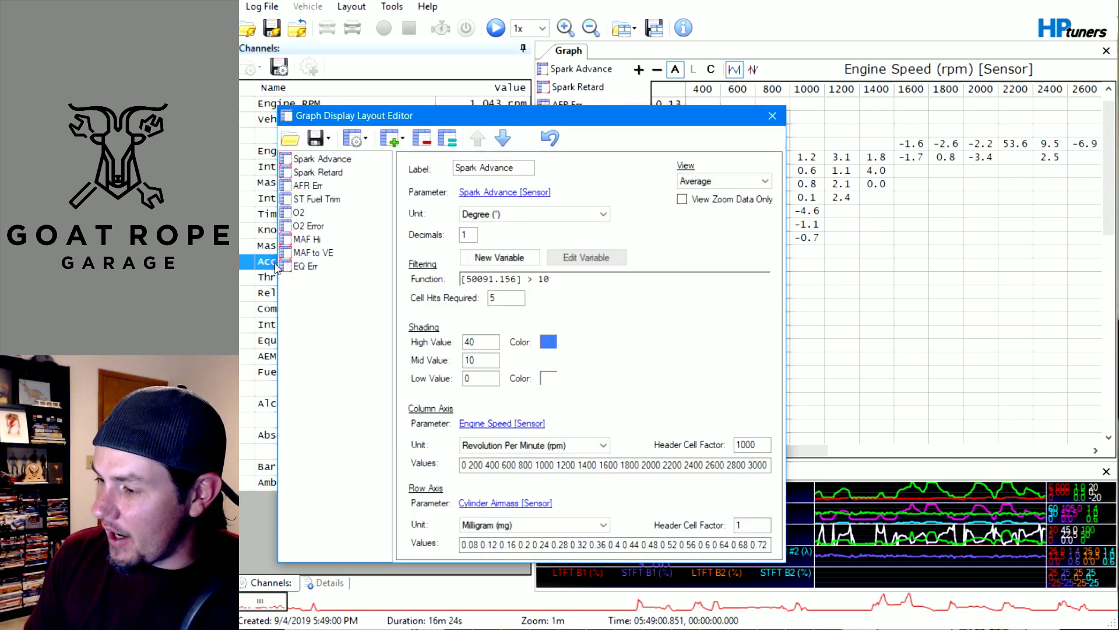
click(294, 267)
click(527, 278)
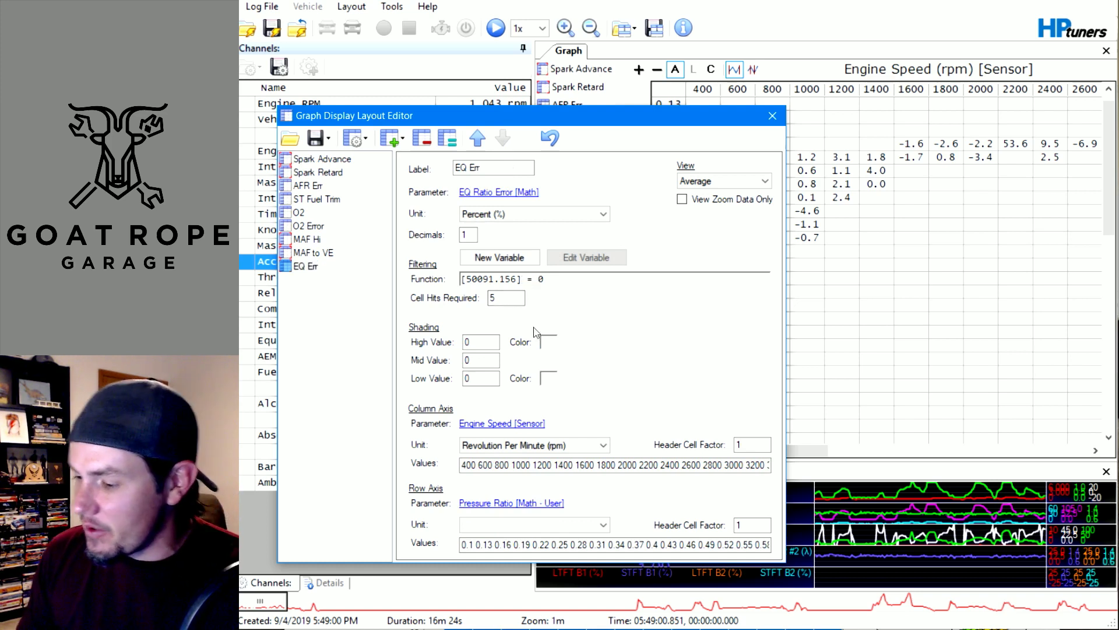
text(!)
click(927, 323)
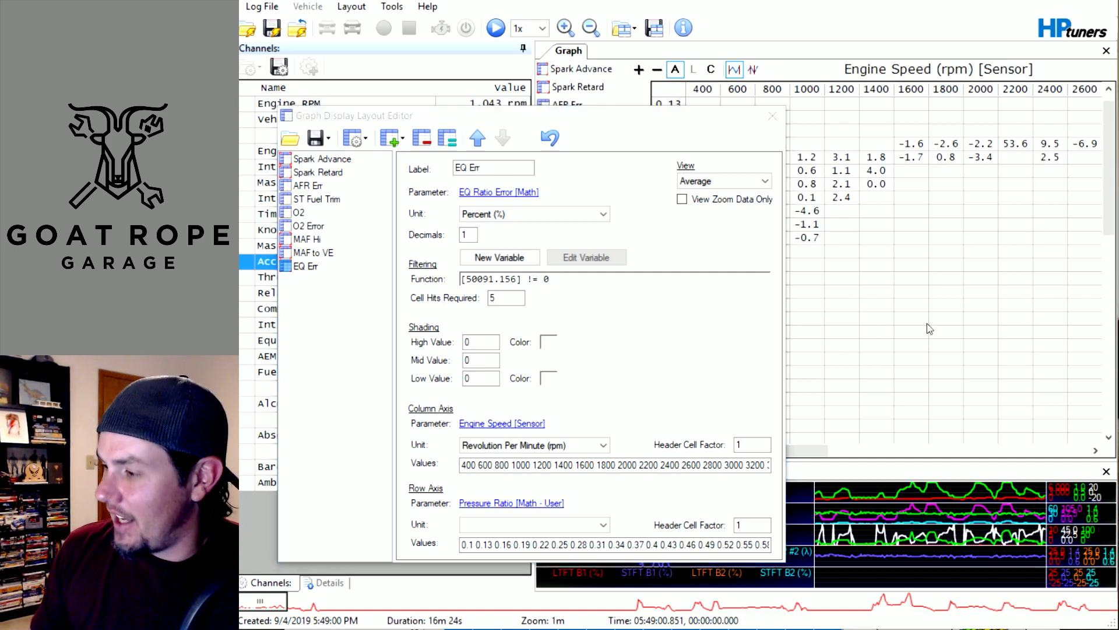
click(774, 116)
click(807, 332)
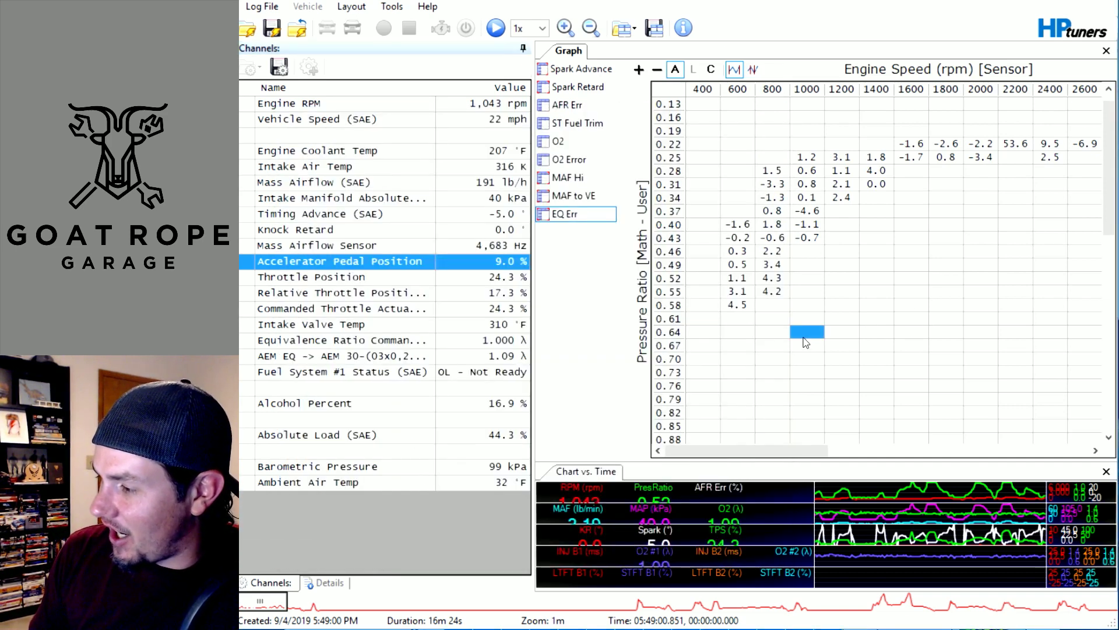
drag(745, 453, 630, 407)
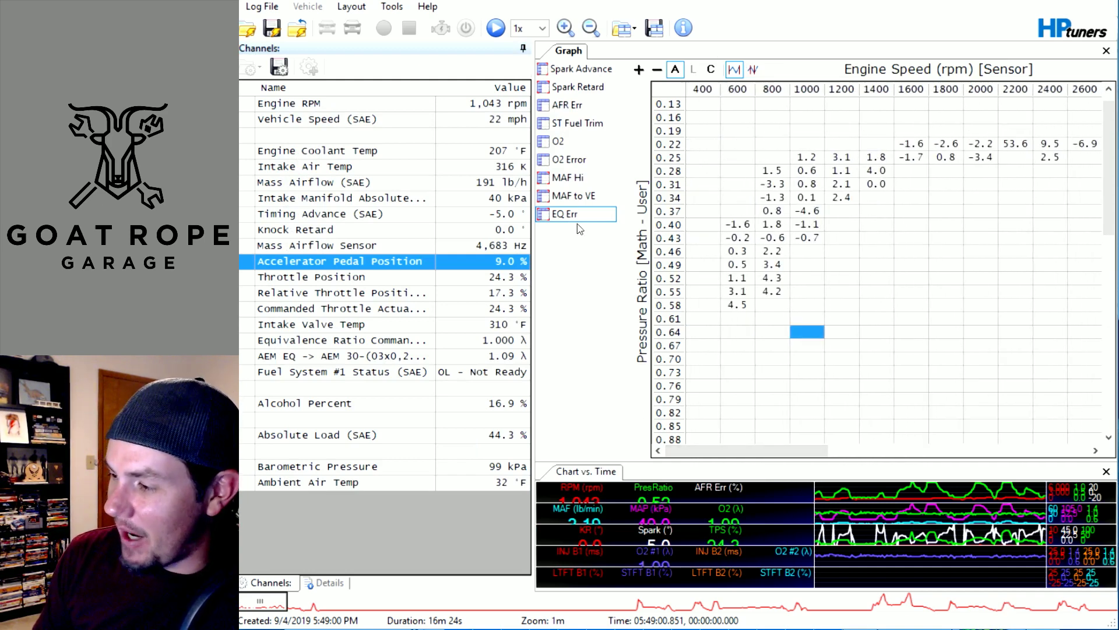
Reopen the EQ Err graph's layout, set its filtering function to [50091.156] > 0 and move the editor clear of the graph.
click(576, 217)
right_click(577, 223)
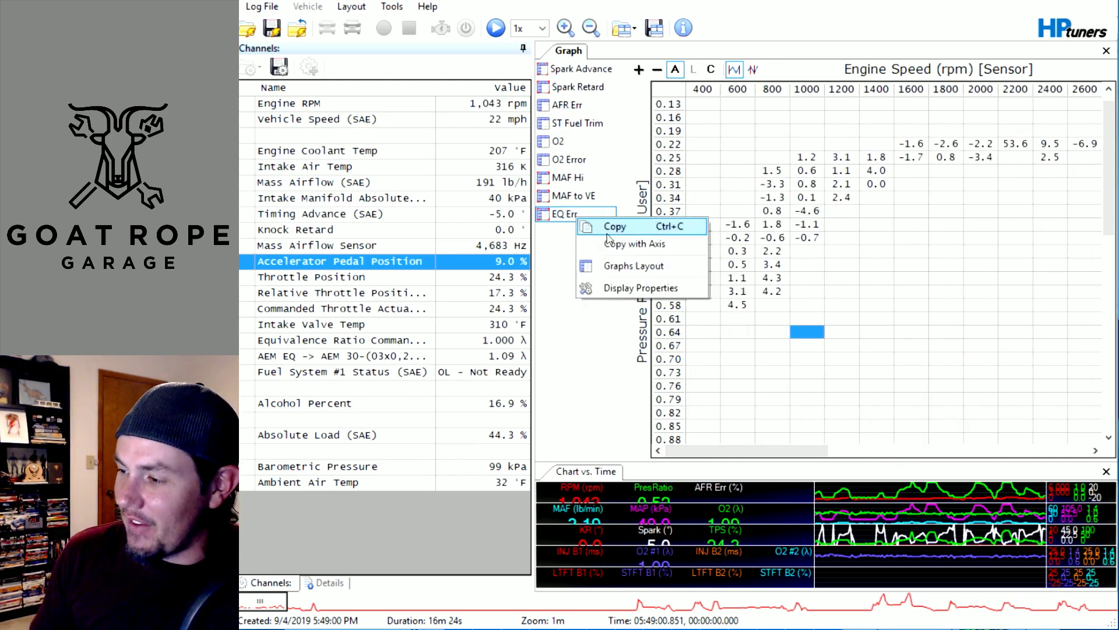
click(629, 267)
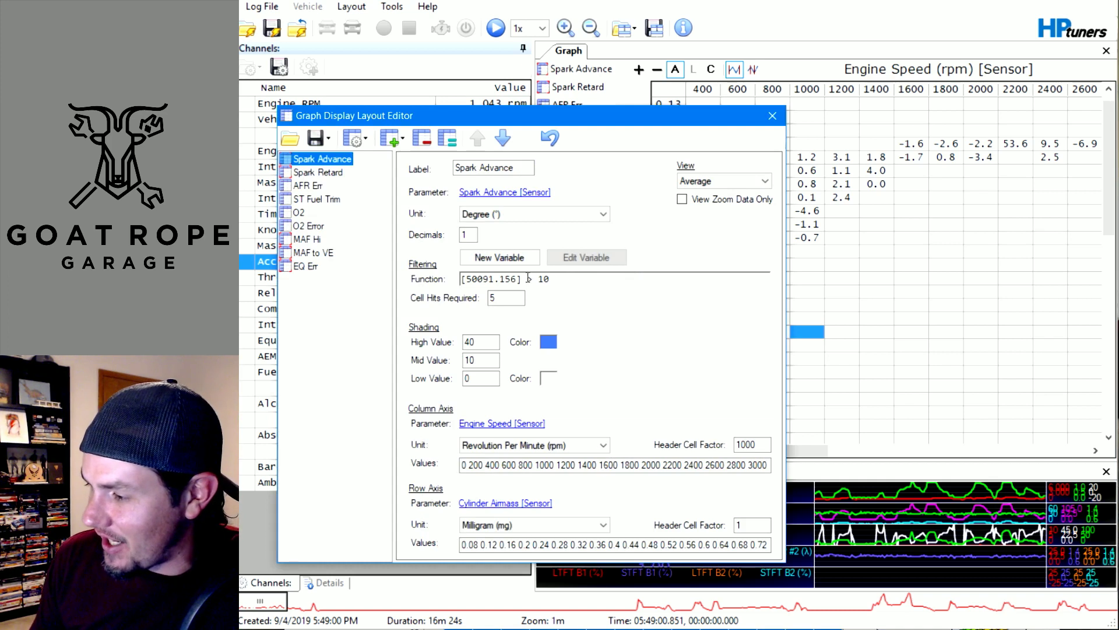
click(304, 267)
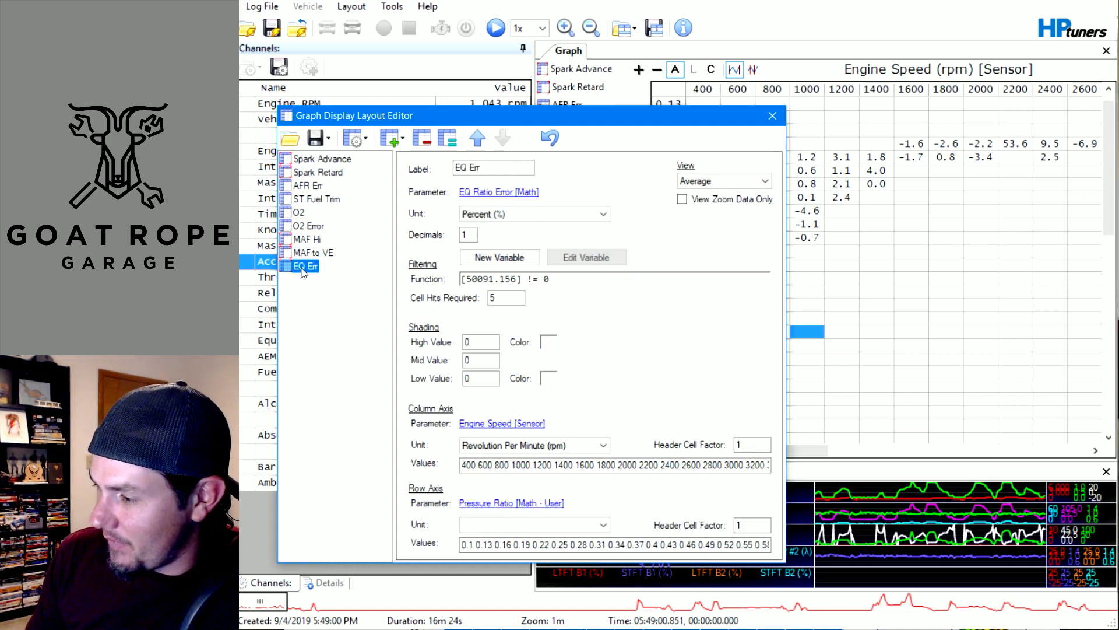
click(535, 280)
key(BackSpace)
key(BackSpace)
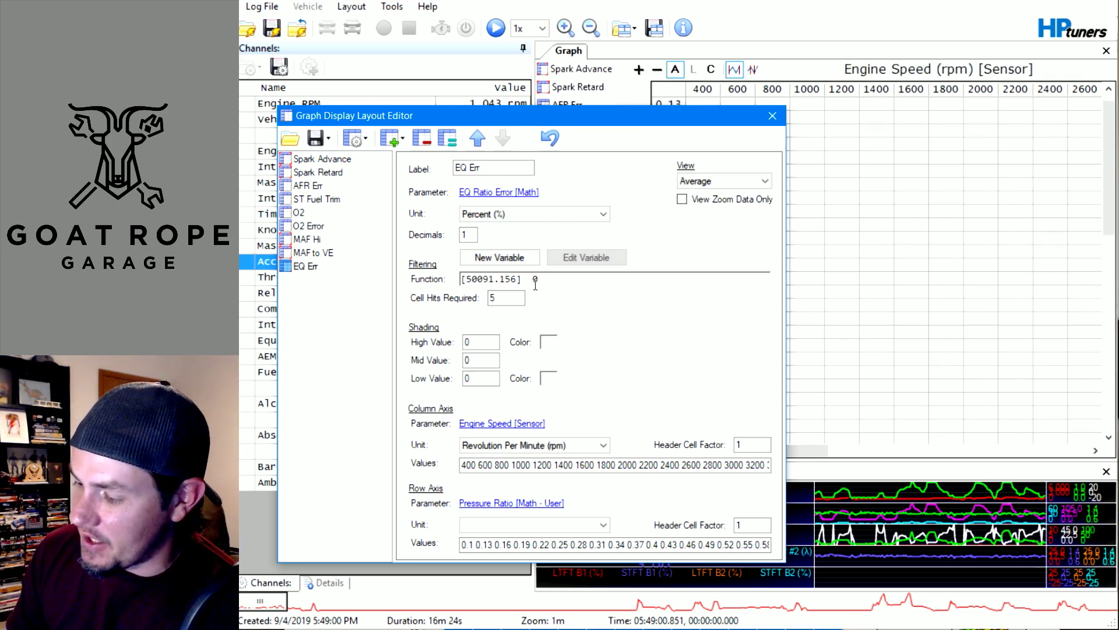
text(>)
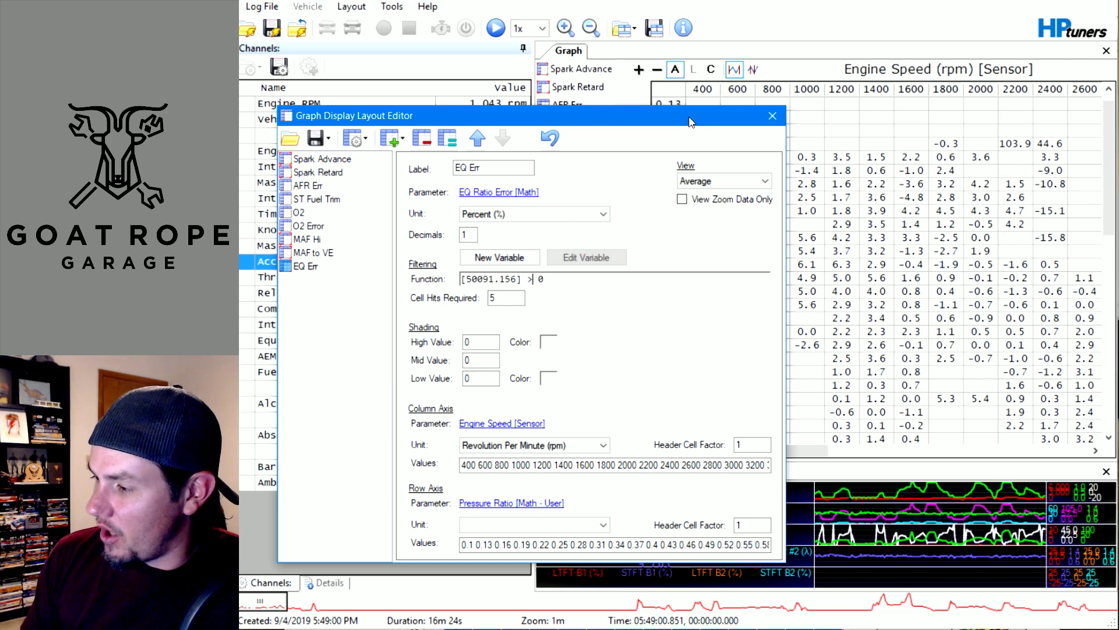
drag(692, 118, 652, 171)
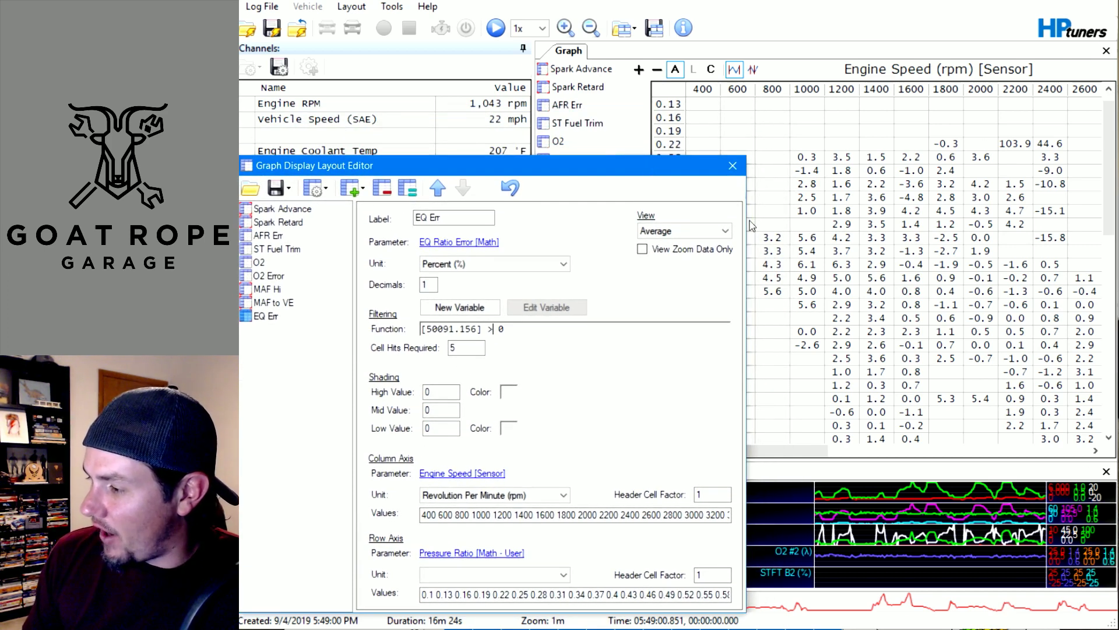
Try the EQ Err filtering function as [50091.156] = 0 to compare the graph, and restore the > operator.
key(BackSpace)
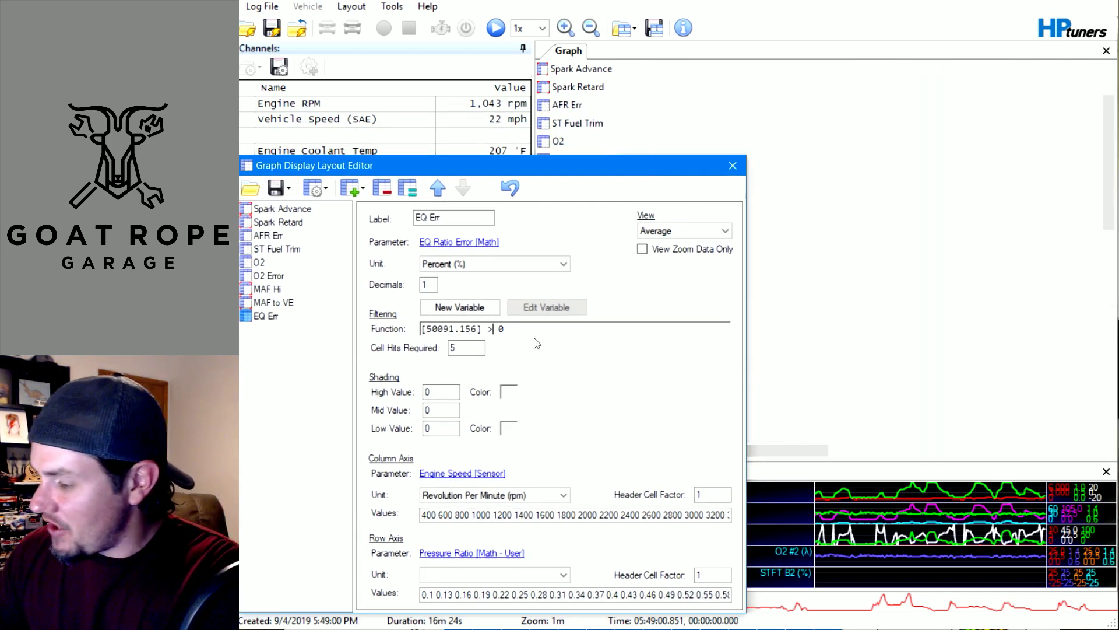
text(=)
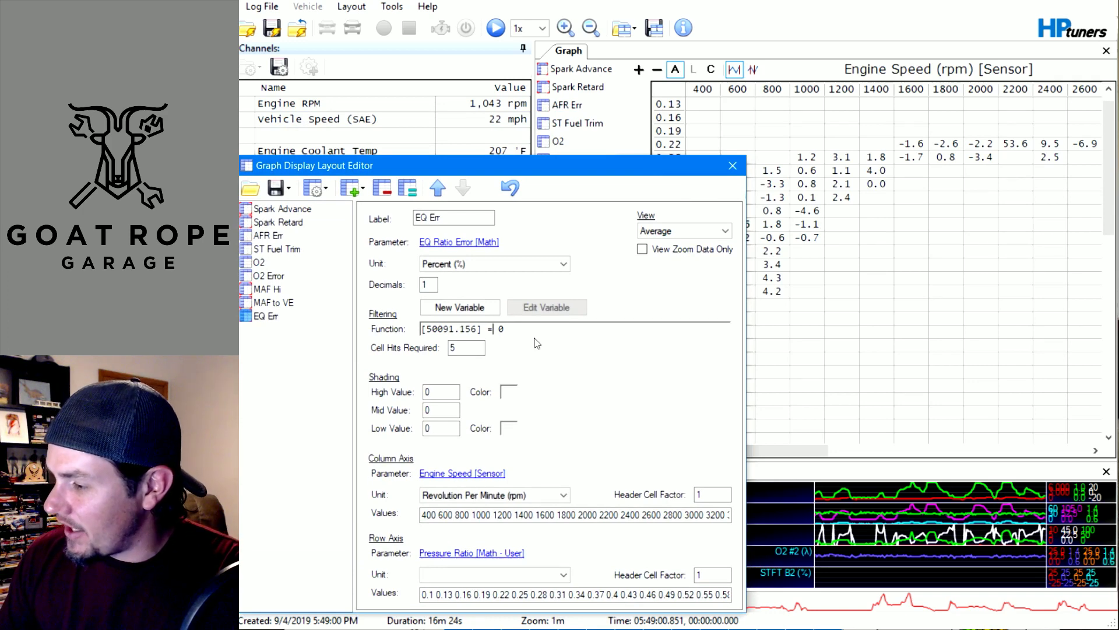
key(BackSpace)
text(>)
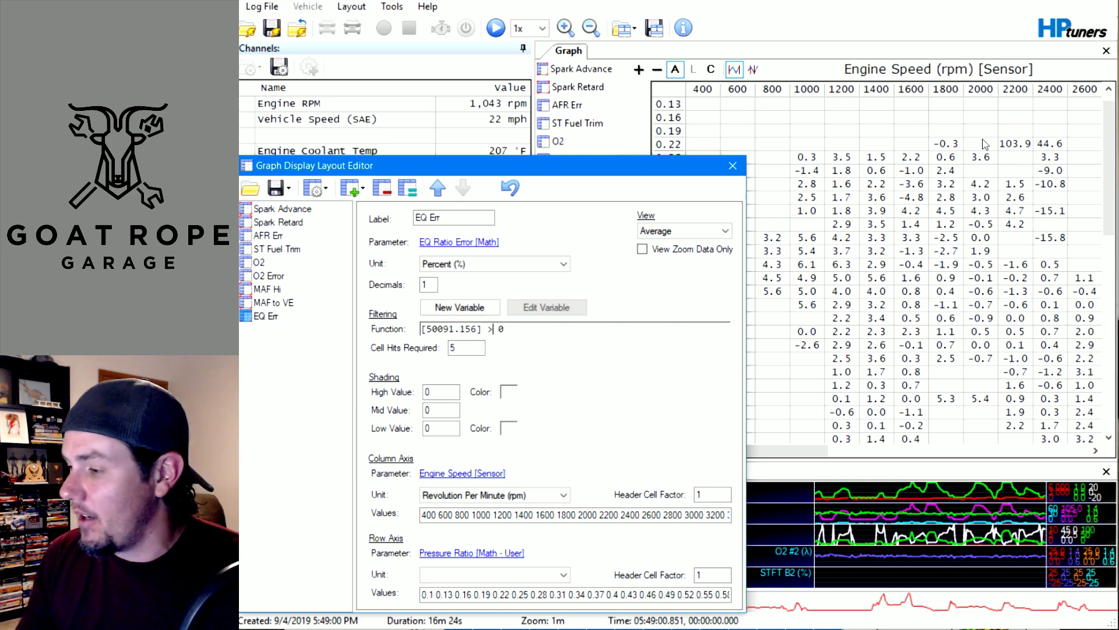
Try a pedal position threshold of 5 in the filtering function, and restore it to [50091.156] > 0.
key(Right)
key(BackSpace)
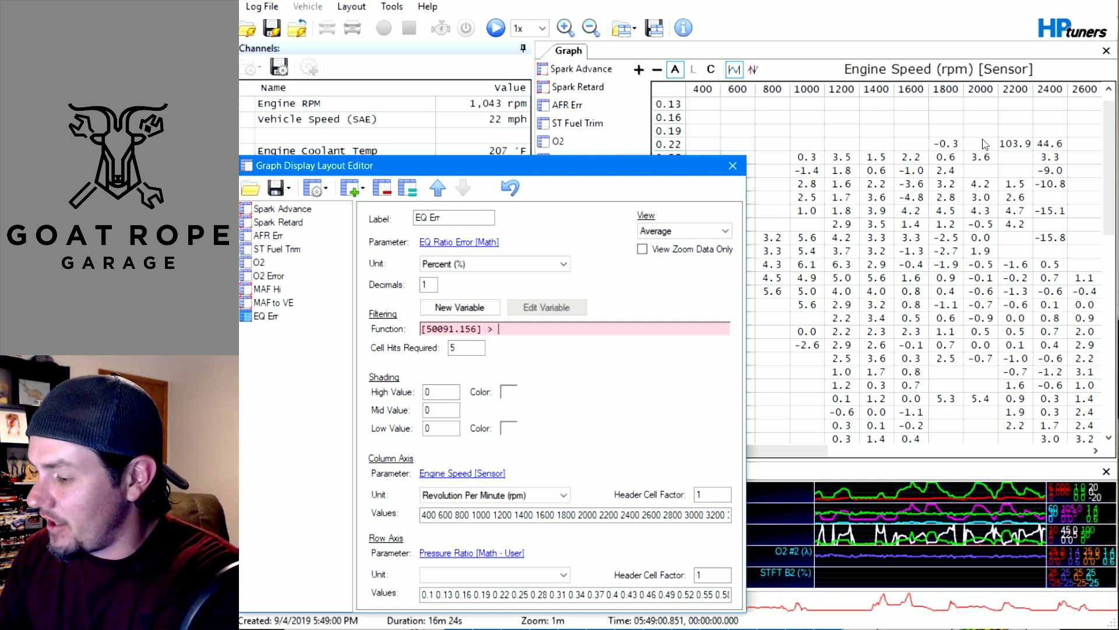
text(5)
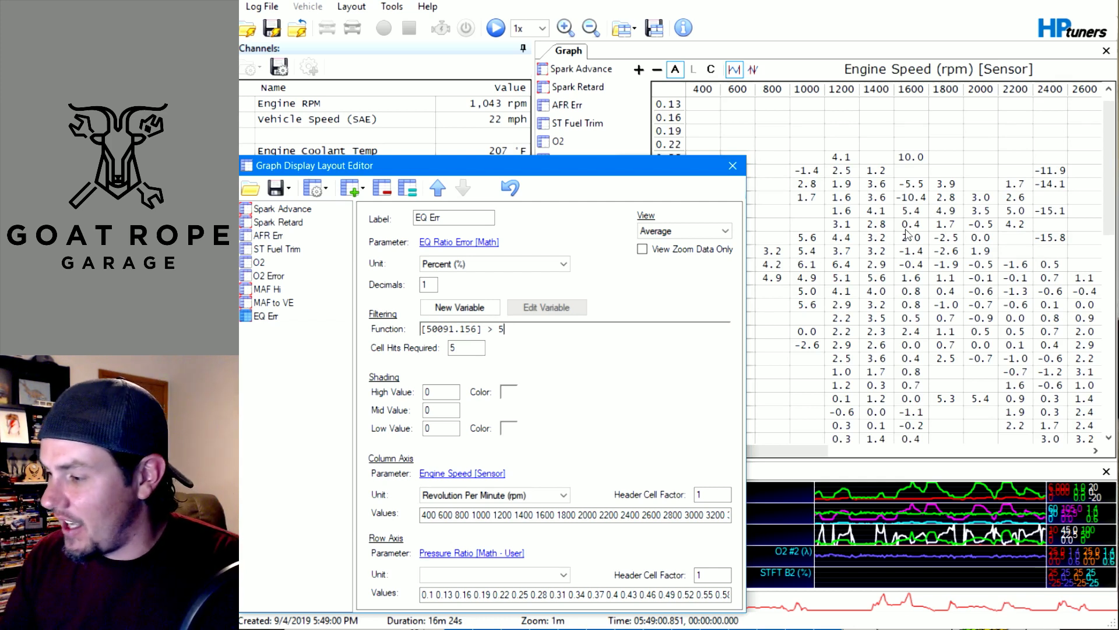
key(BackSpace)
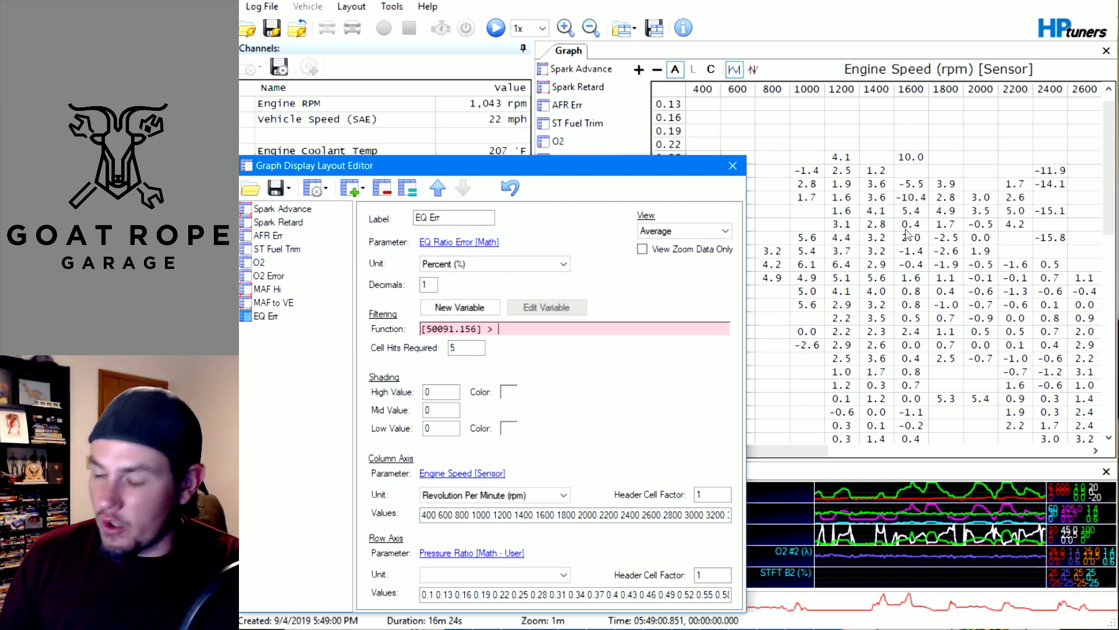
text(0)
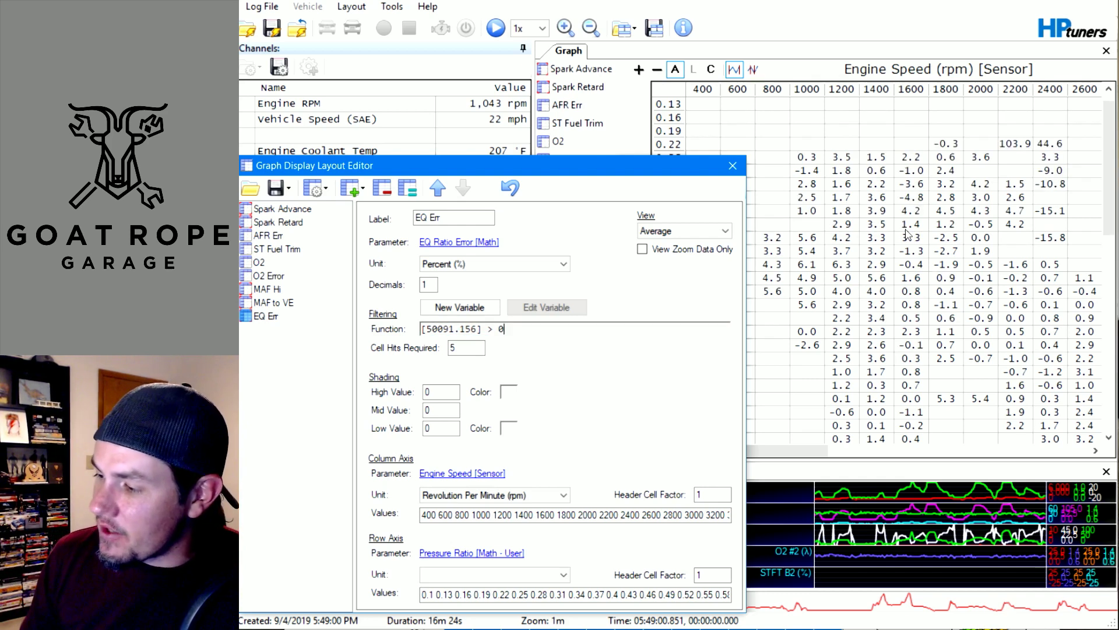
Add an upper pedal position limit so the filtering function reads 30 > [50091.156] > 0.
key(Home)
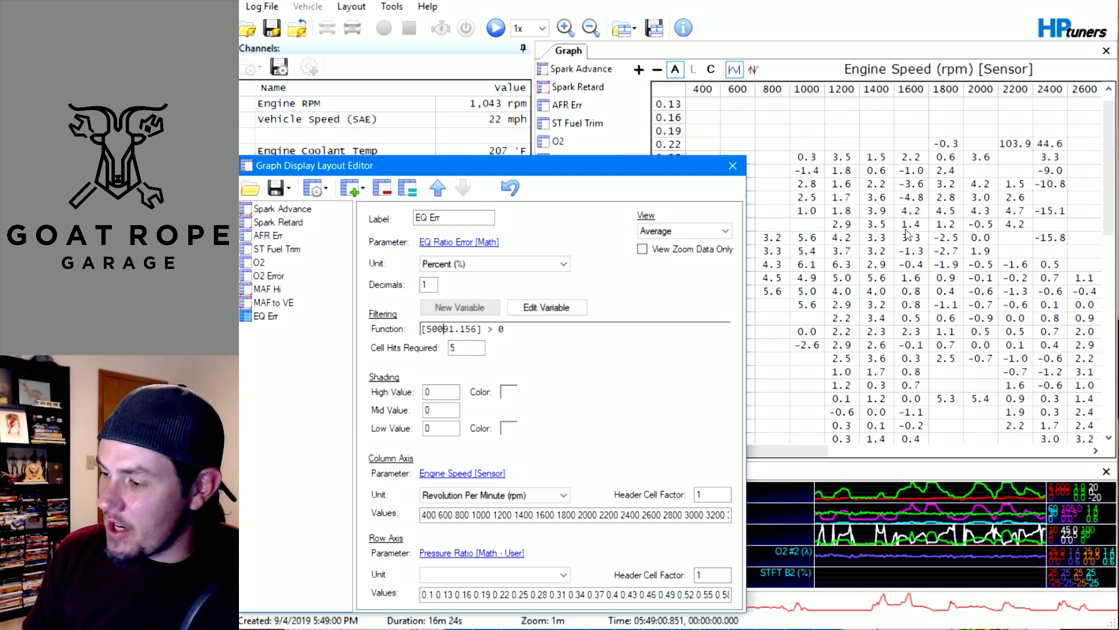
key(Delete)
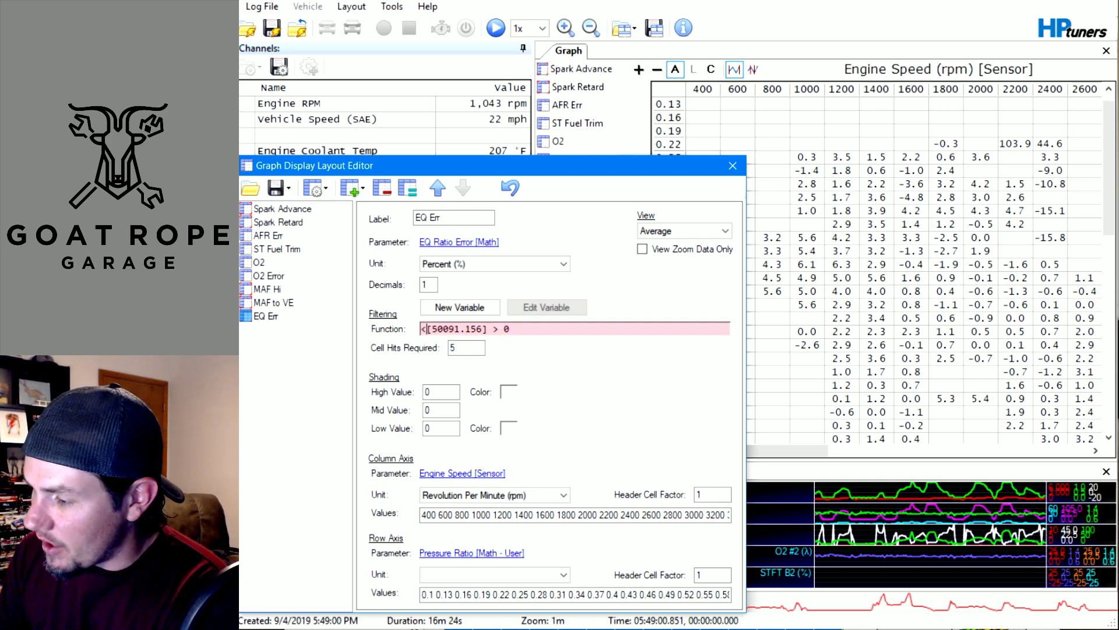
text([)
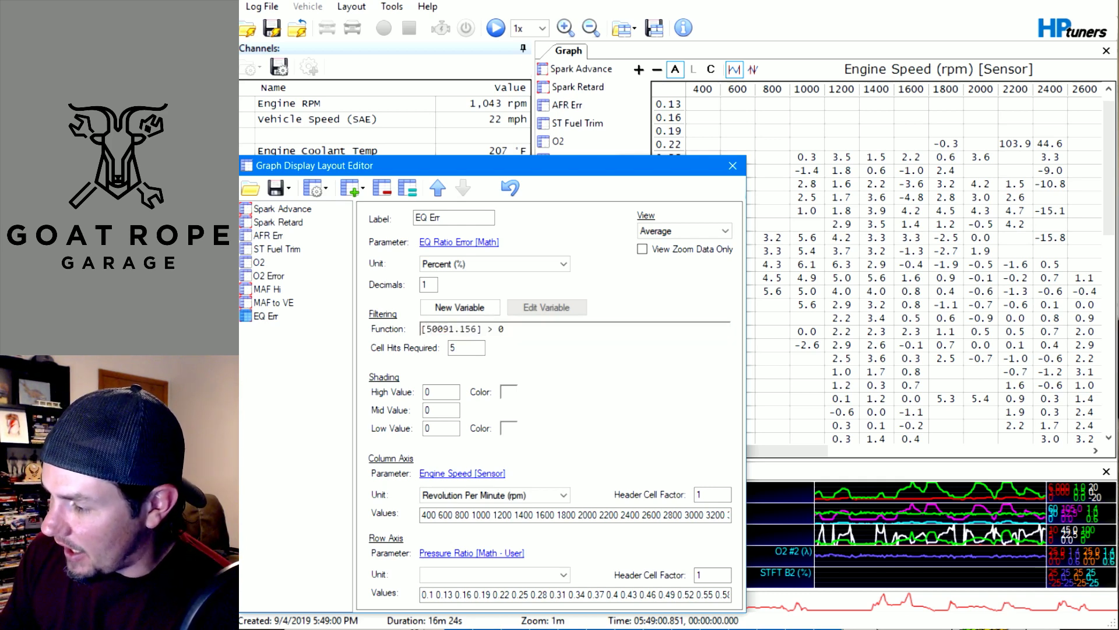
text(> )
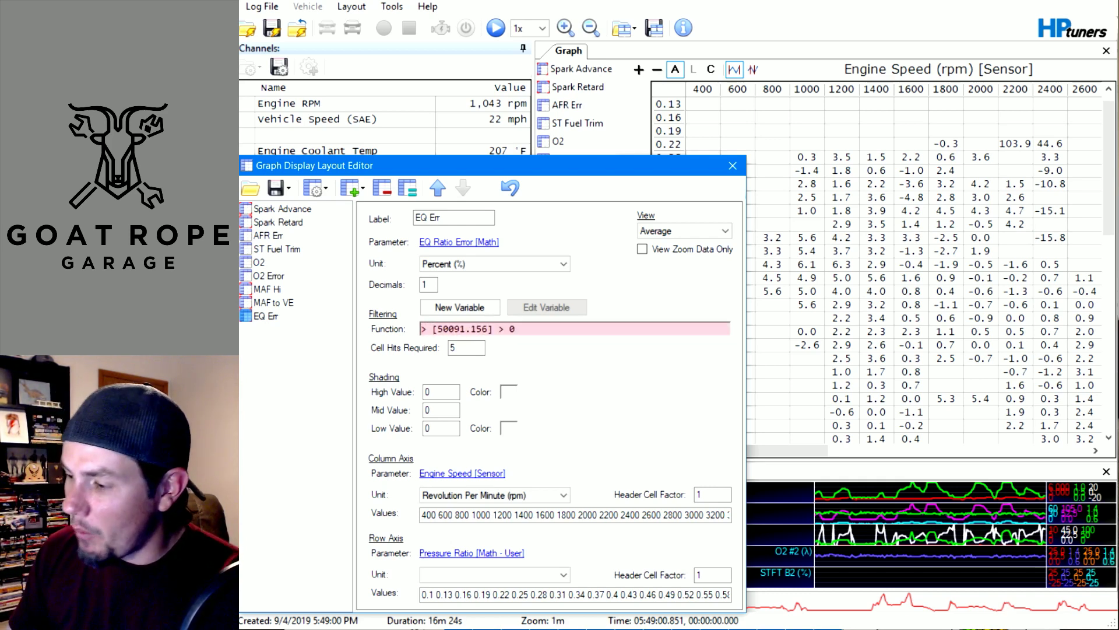
text(30)
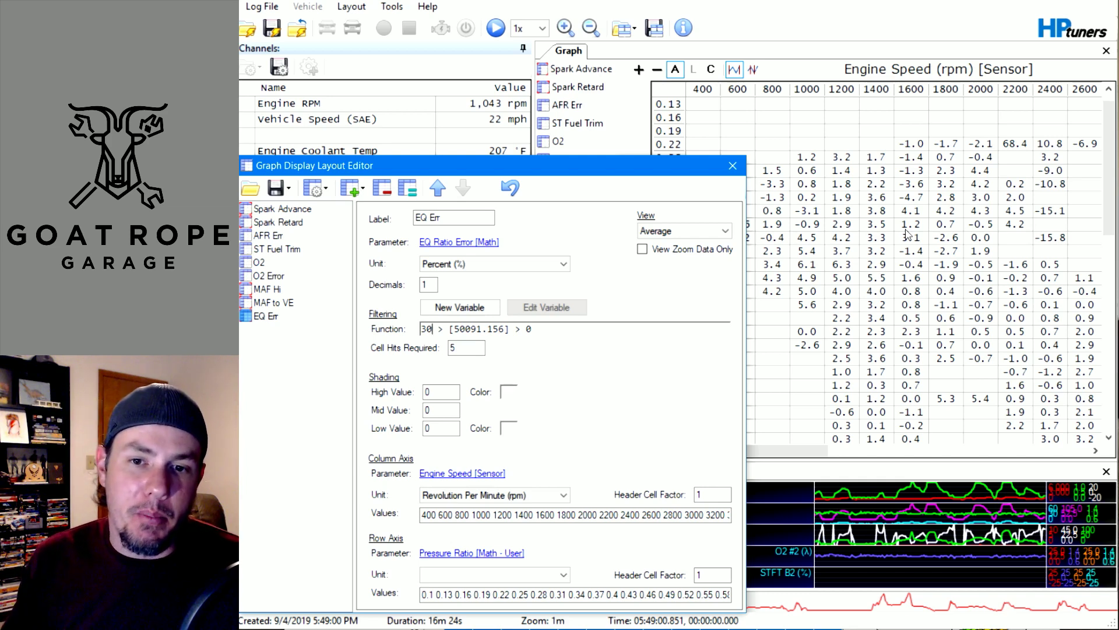
Lower the upper pedal position limit in the filtering function to 10.
key(BackSpace)
key(BackSpace)
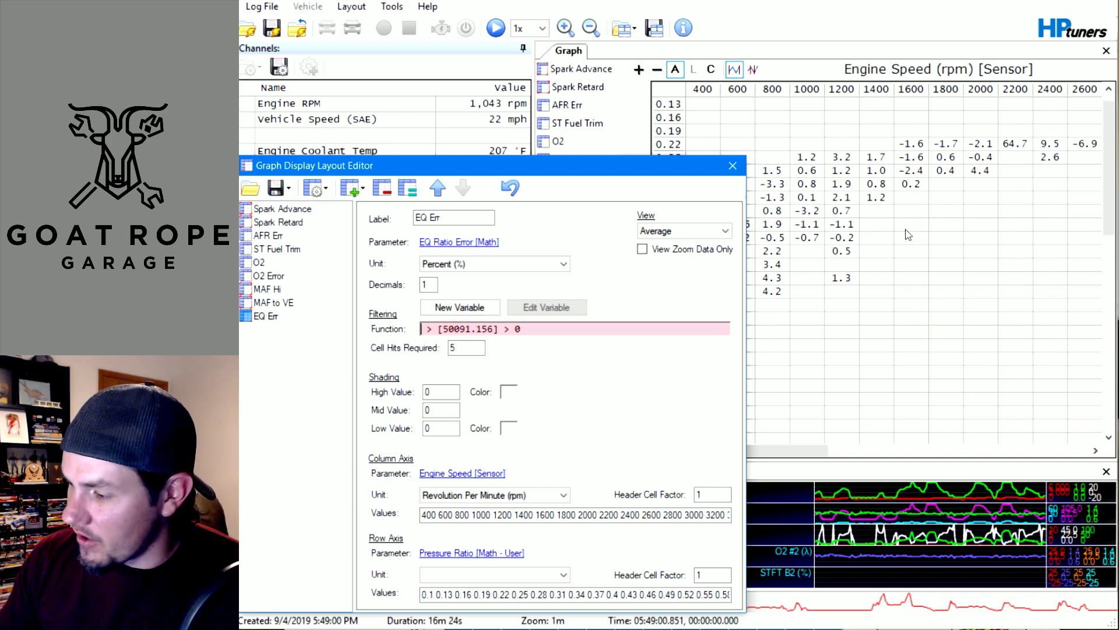
text(10)
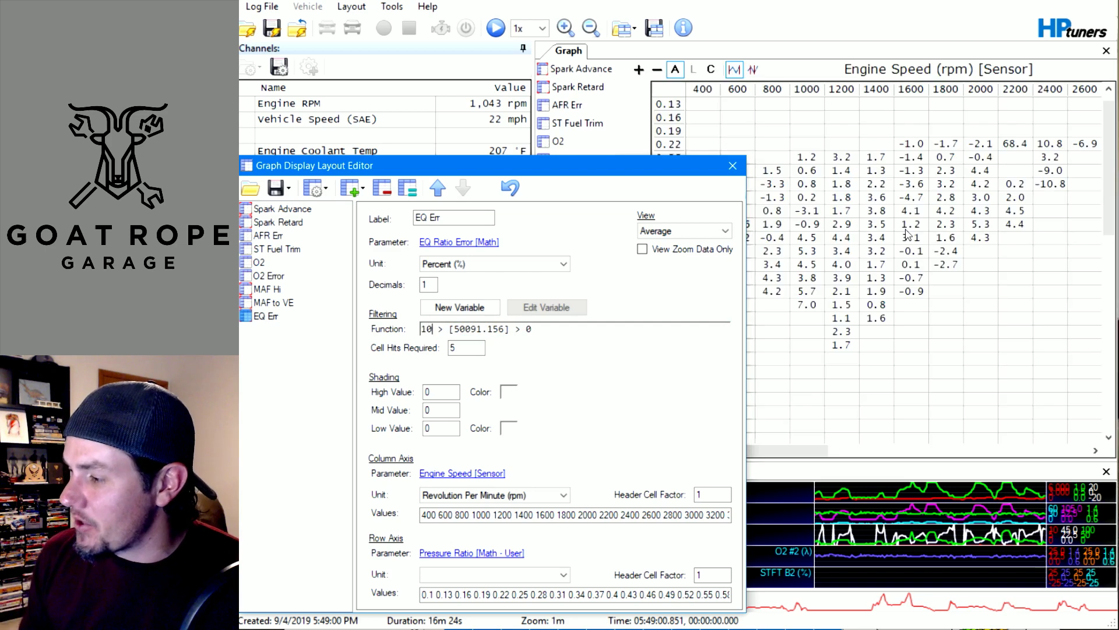
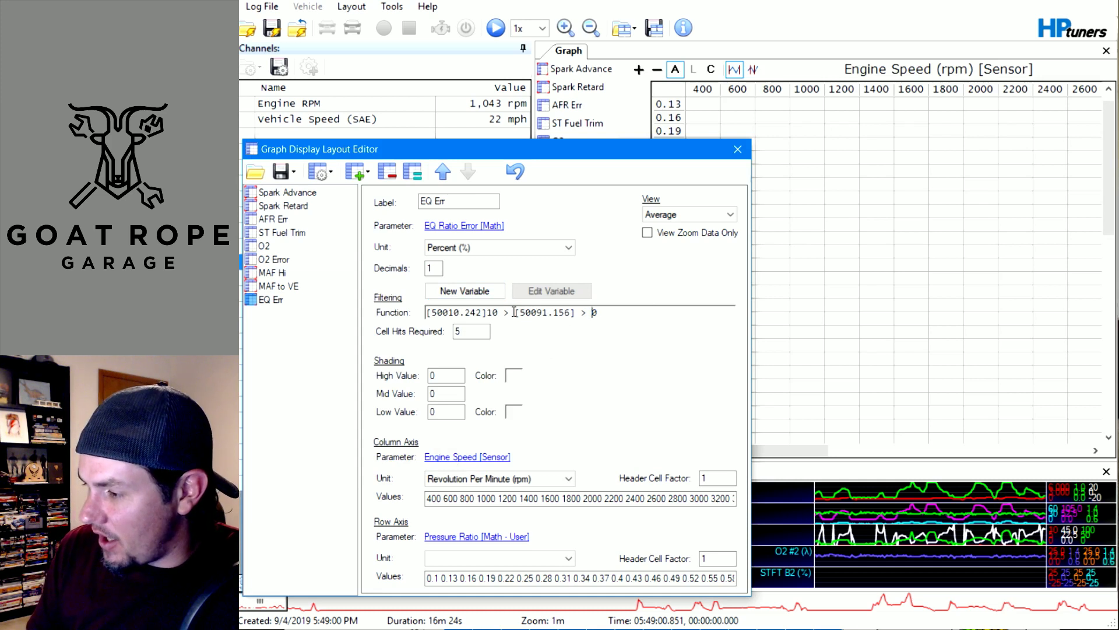
Enclose the 10 > [50091.156] > 0 condition in parentheses and add an opening parenthesis before the [50010.242] variable.
click(490, 313)
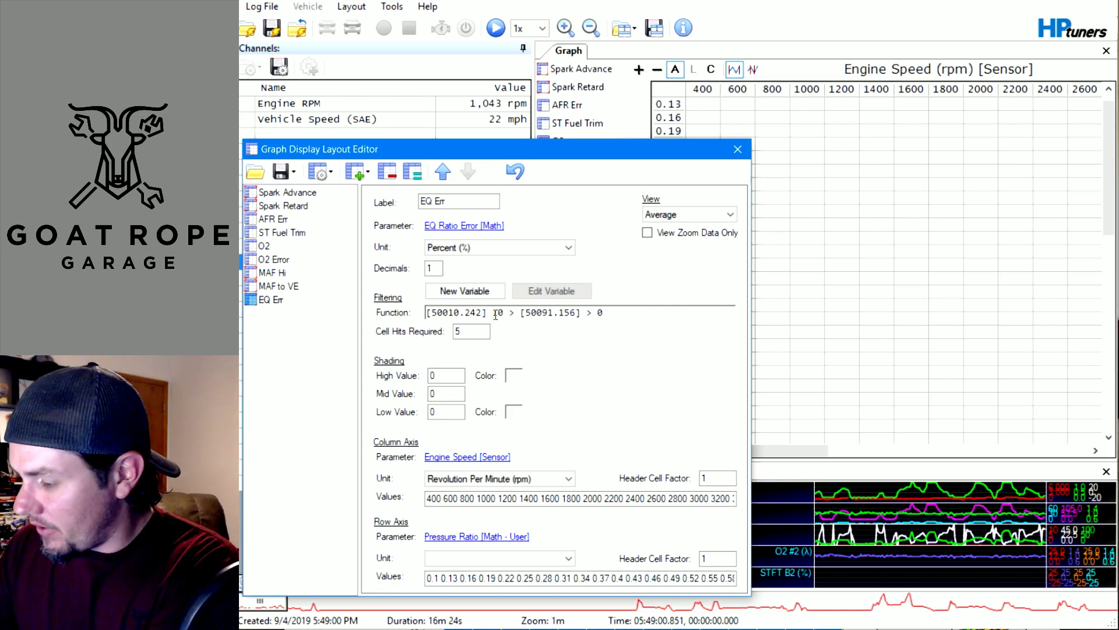
text(()
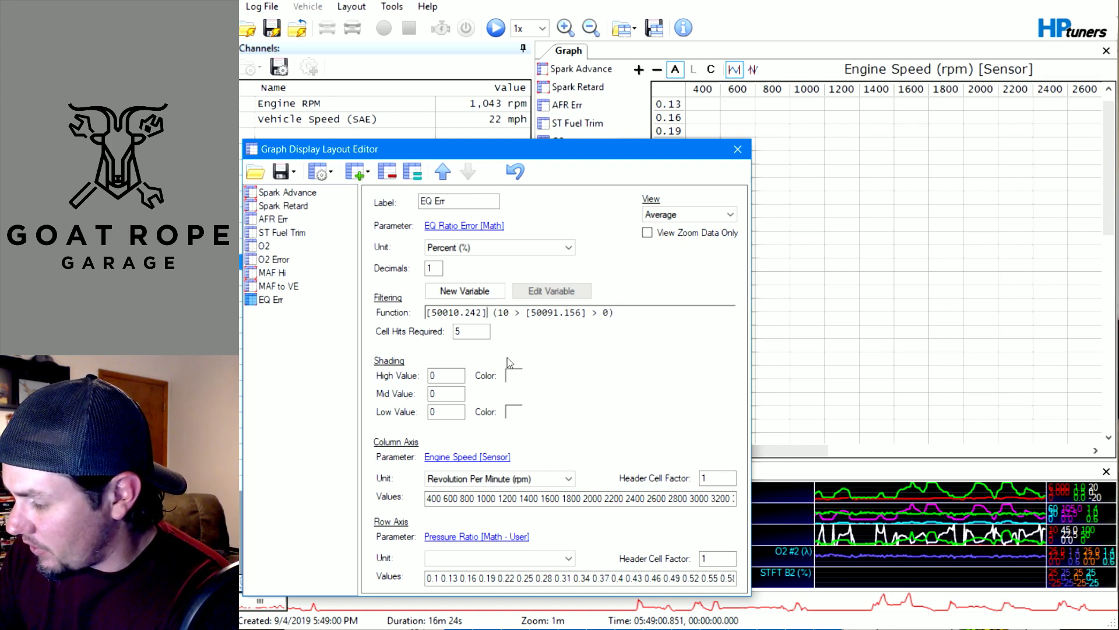
key(Left)
key(Home)
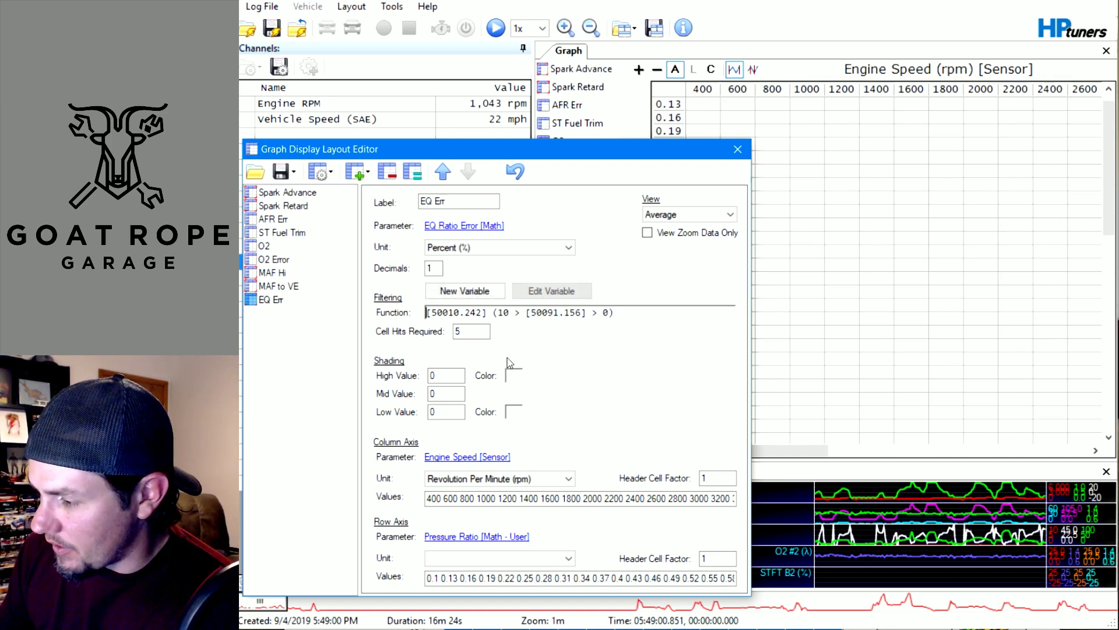
text(()
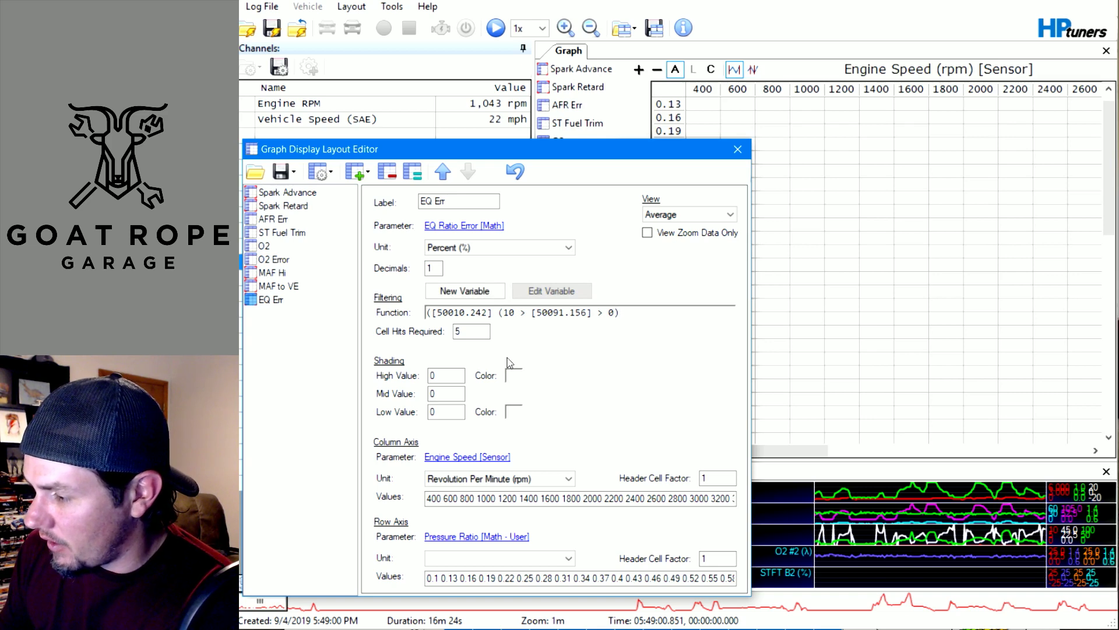
Complete the first condition of the filtering function as ([50010.242] > 100), separate from the pedal position condition.
click(496, 313)
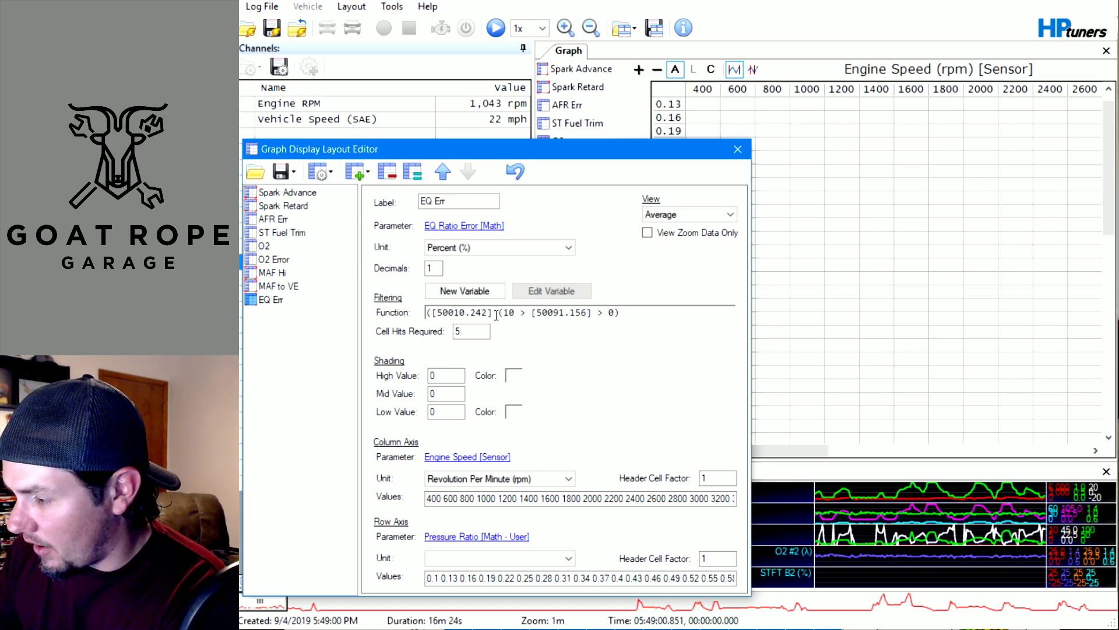
text(> )
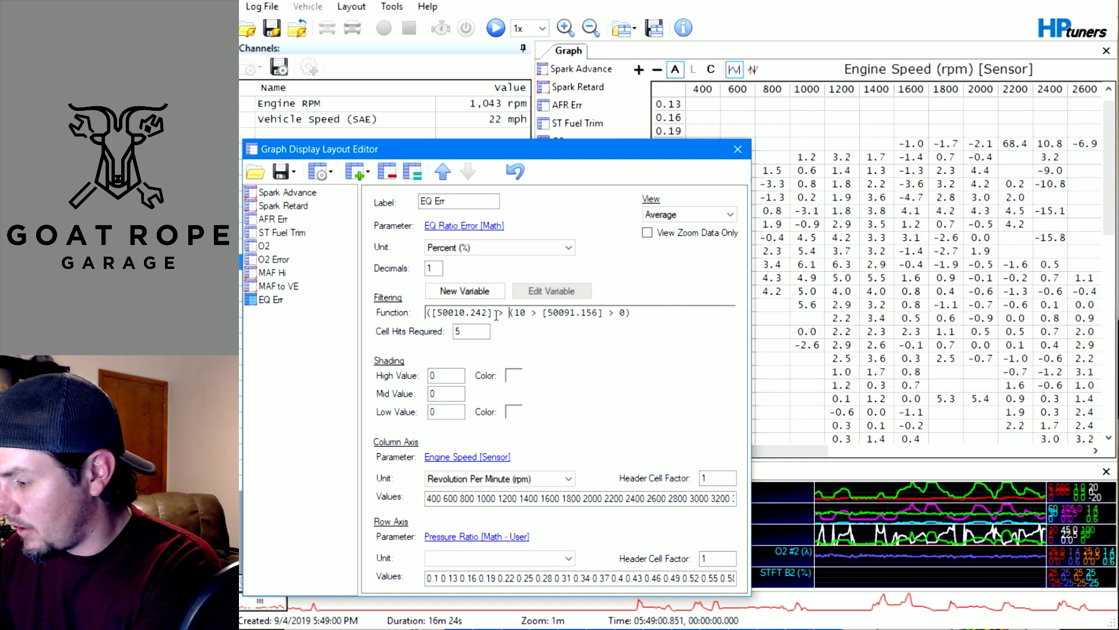
text(10)
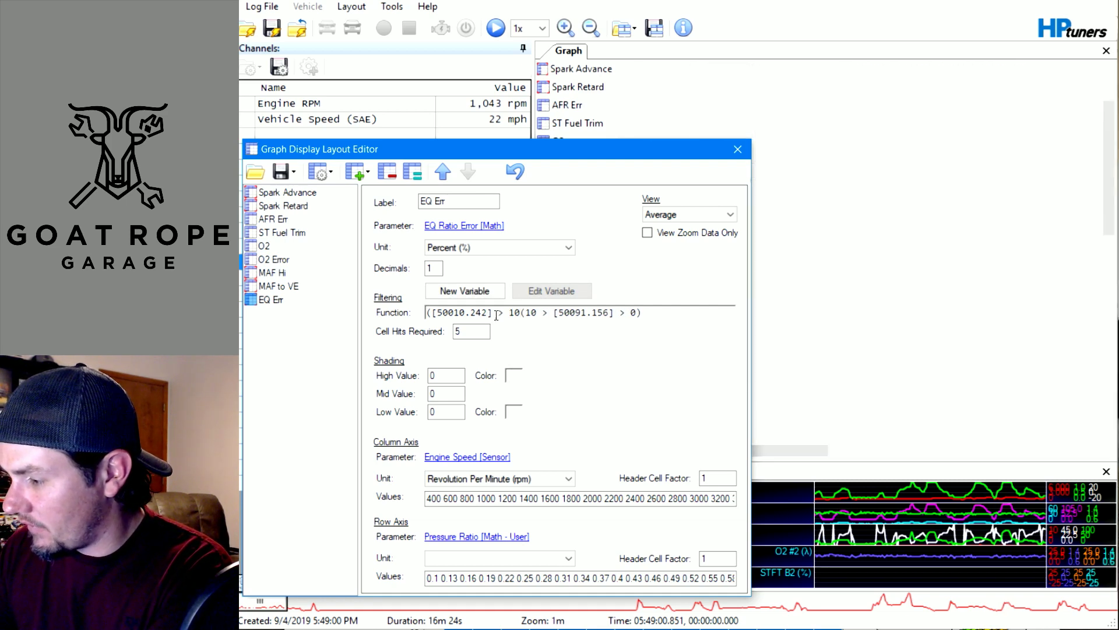
text(0))
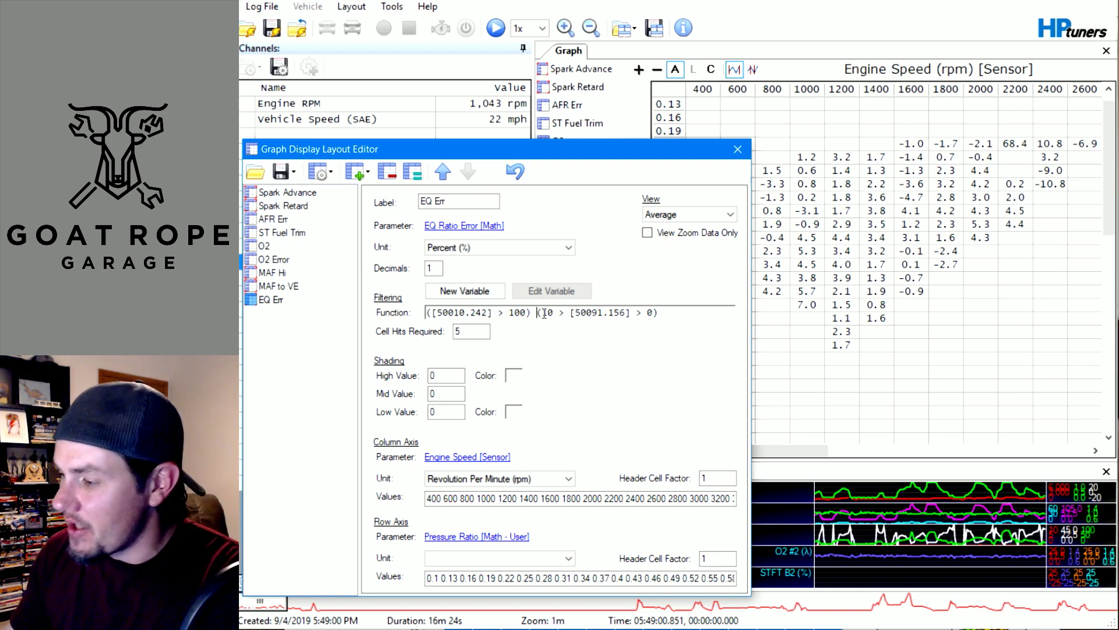
Test the filtering function without the closing parenthesis after 100, and restore that parenthesis.
key(Left)
key(BackSpace)
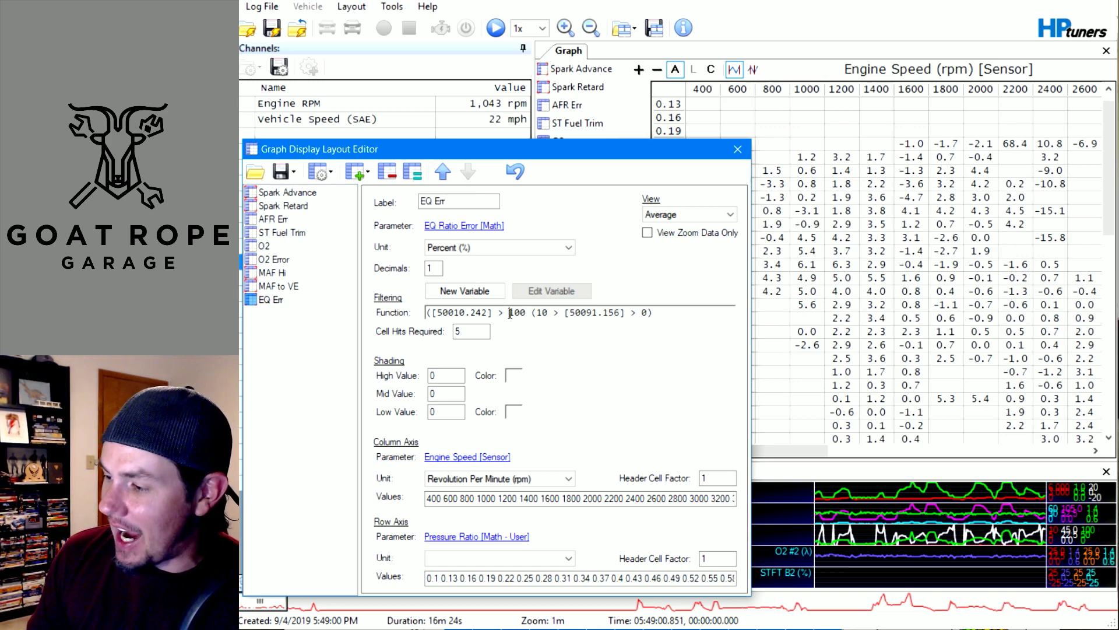
drag(510, 313, 664, 317)
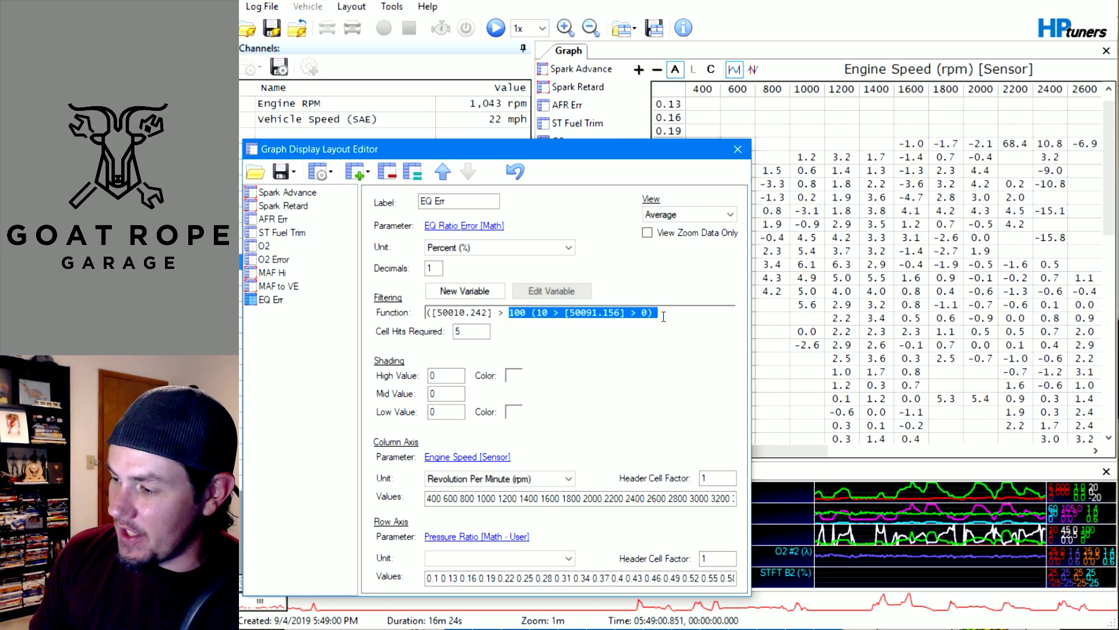
click(533, 313)
text())
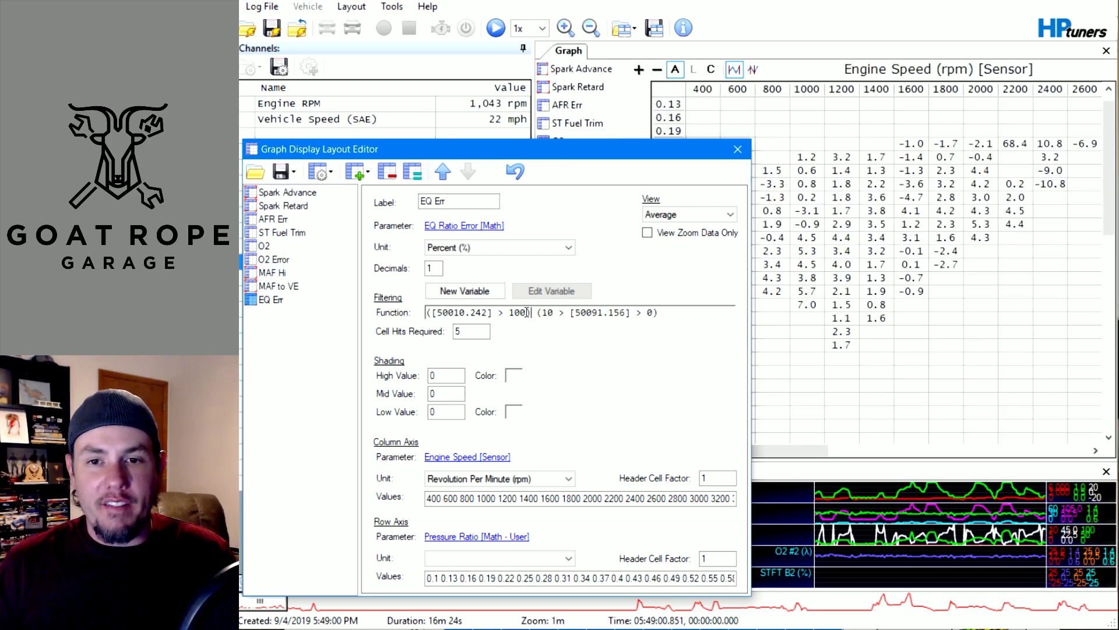
Highlight the ([50010.242] > 100) condition and the (10 > [50091.156] > 0) condition in turn within the filtering function.
drag(535, 313, 391, 319)
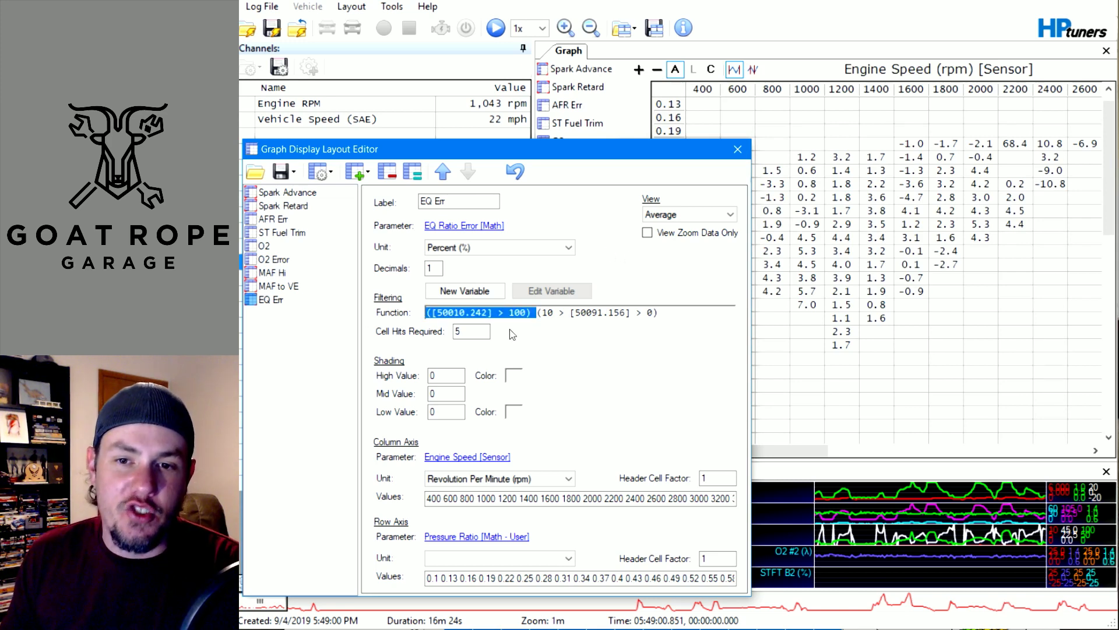
click(542, 312)
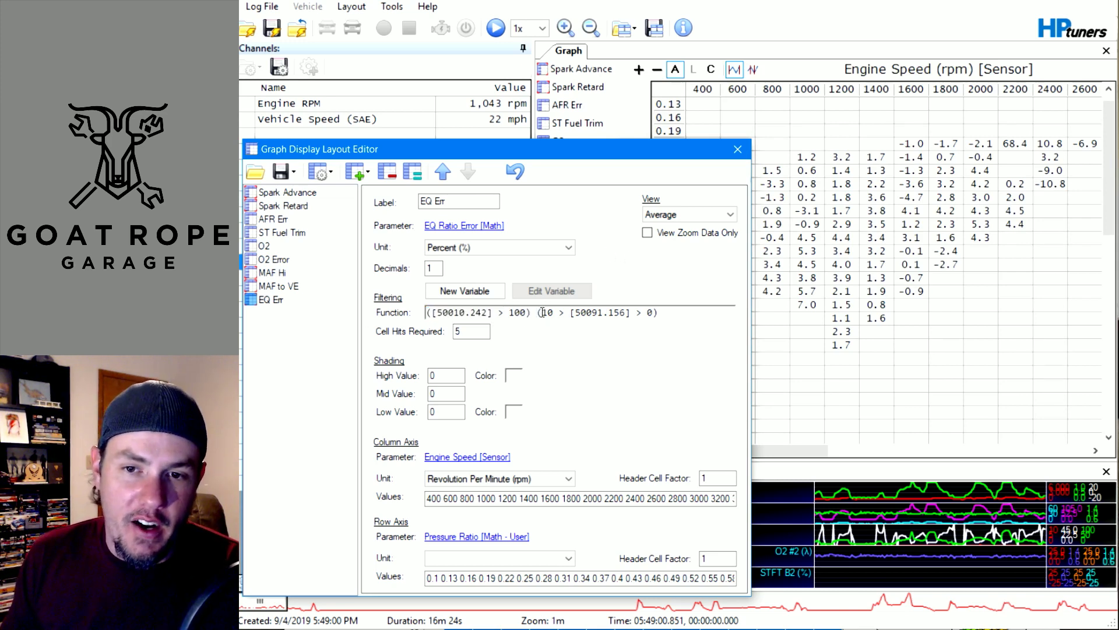
key(shift+Home)
key(shift+End)
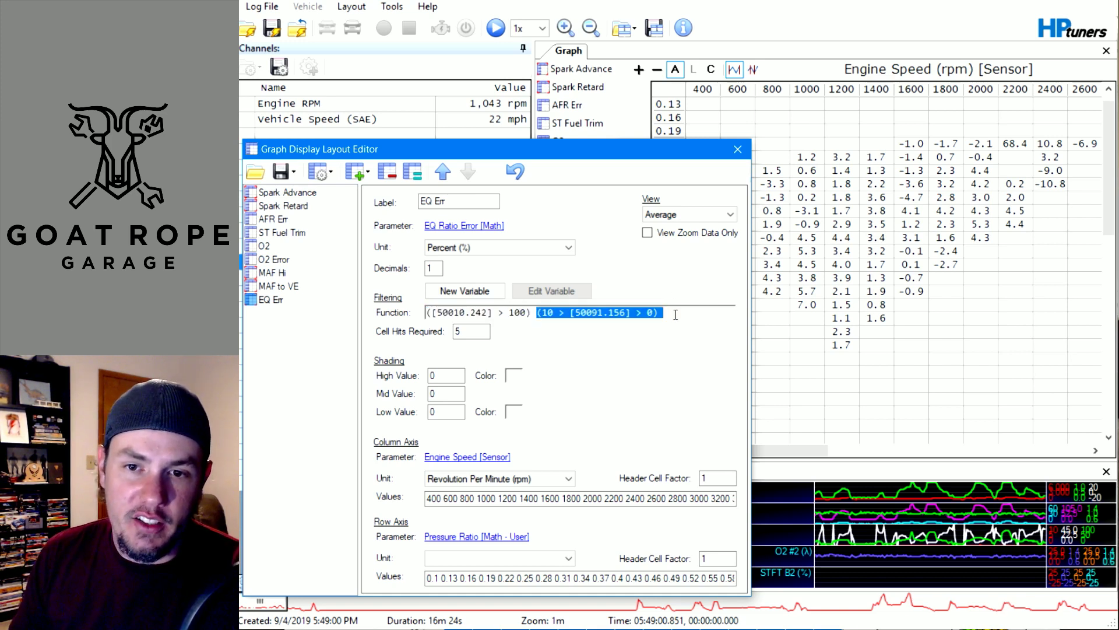